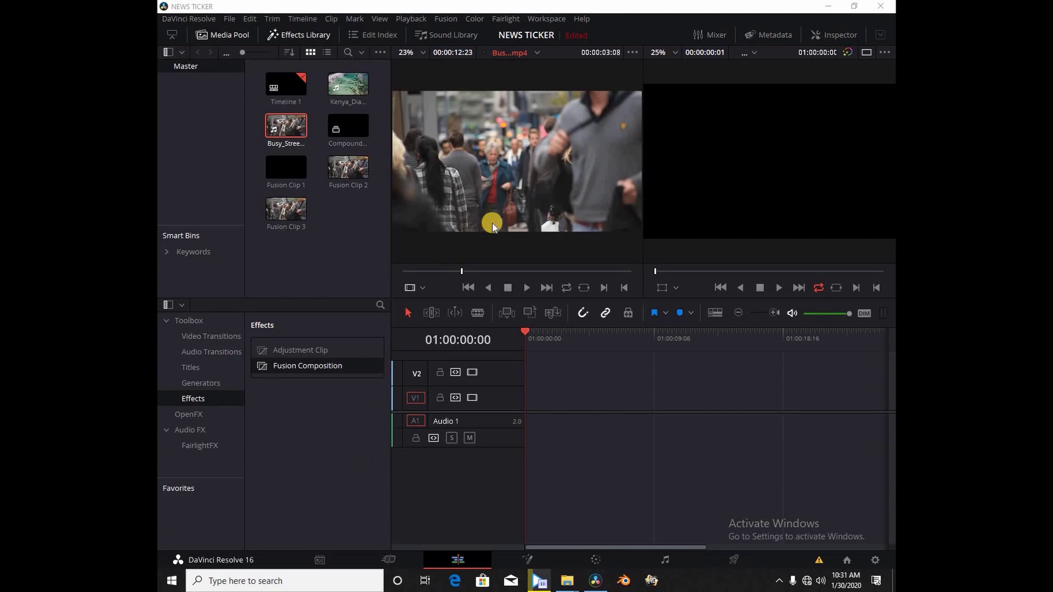
- Place the busy street footage's video on track V1
mouse_move(501, 222)
drag(504, 251, 543, 407)
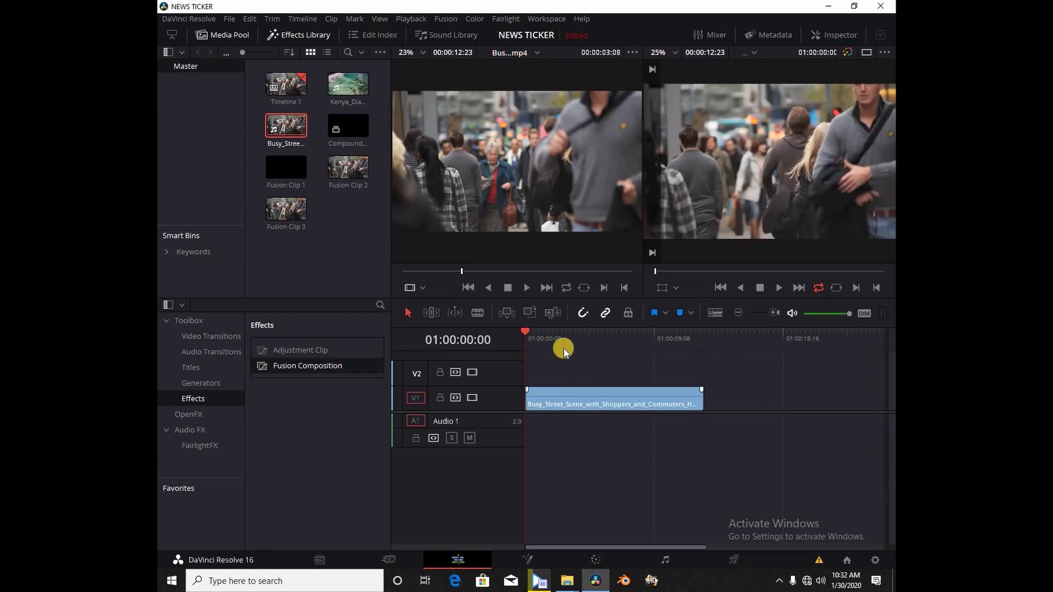
click(562, 349)
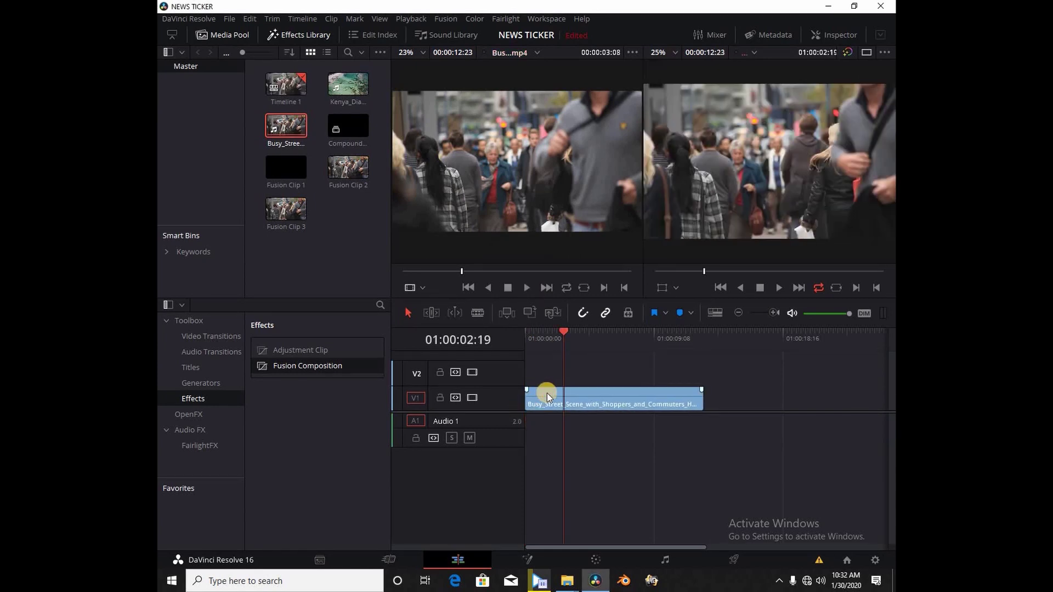
- Convert the street clip into Fusion Clip 4 and bring it into the Fusion page
right_click(548, 396)
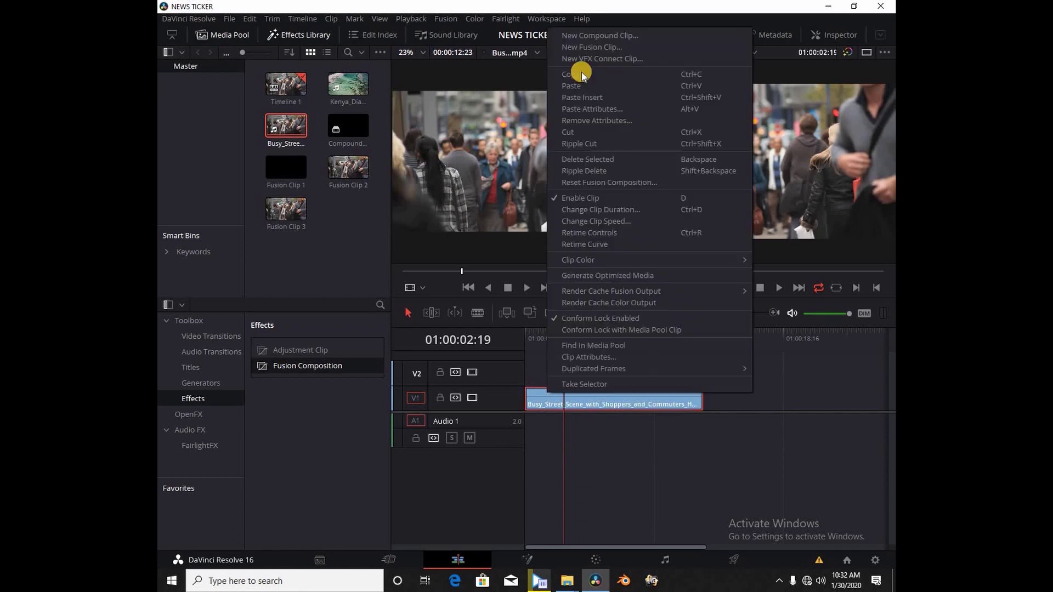
click(601, 48)
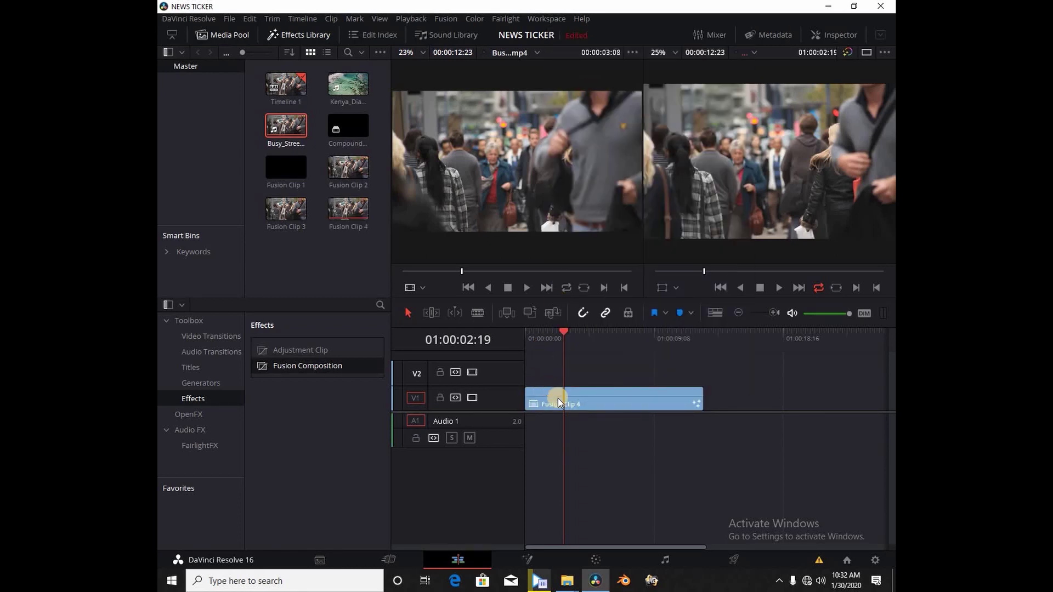
click(558, 398)
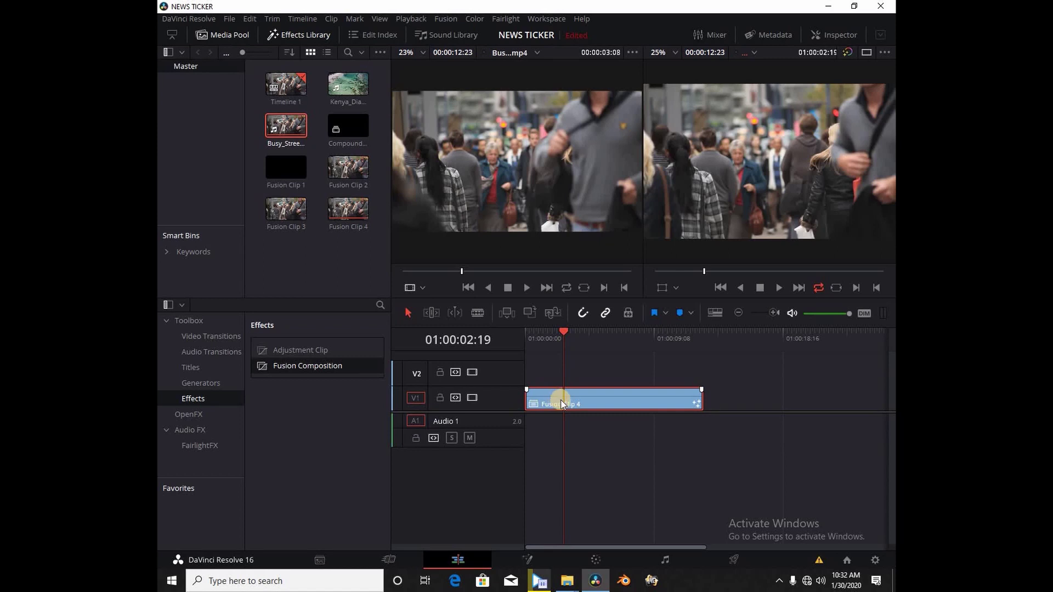
click(528, 560)
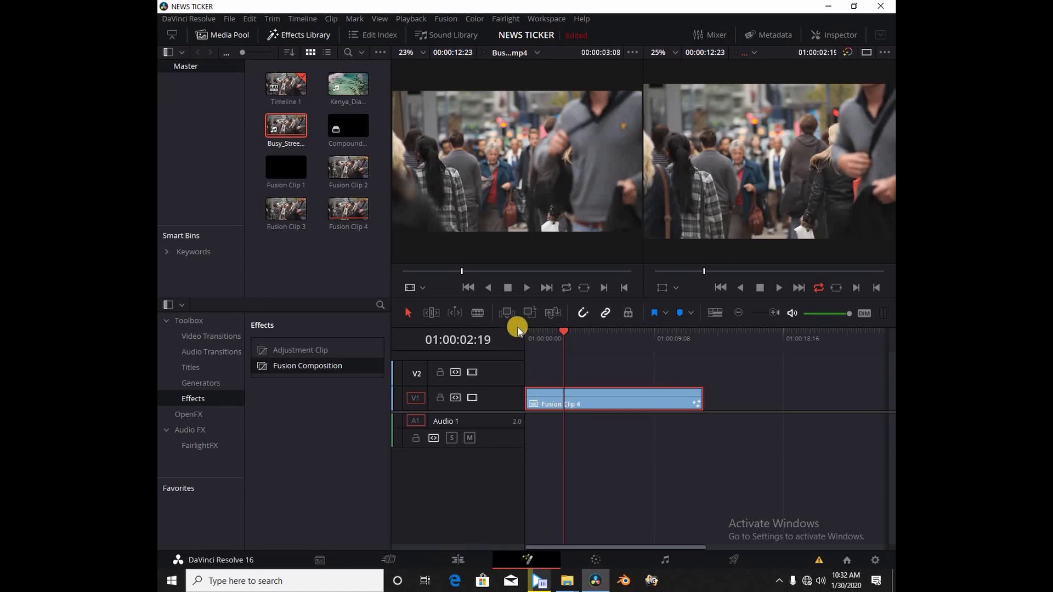
- Arrange MediaIn1 and MediaOut1 level with each other in the node graph
click(210, 393)
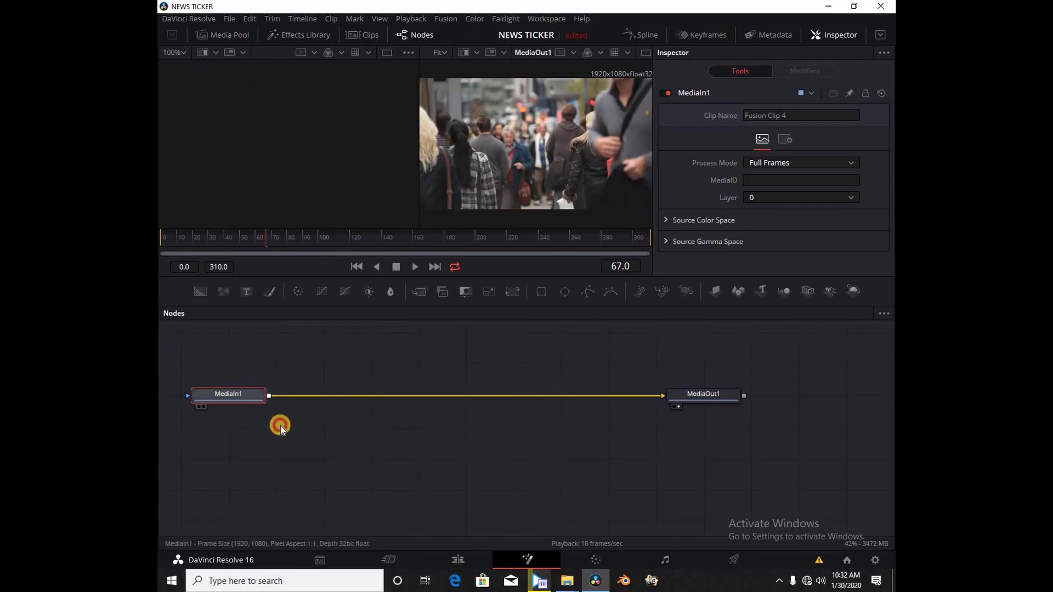
drag(698, 404, 707, 432)
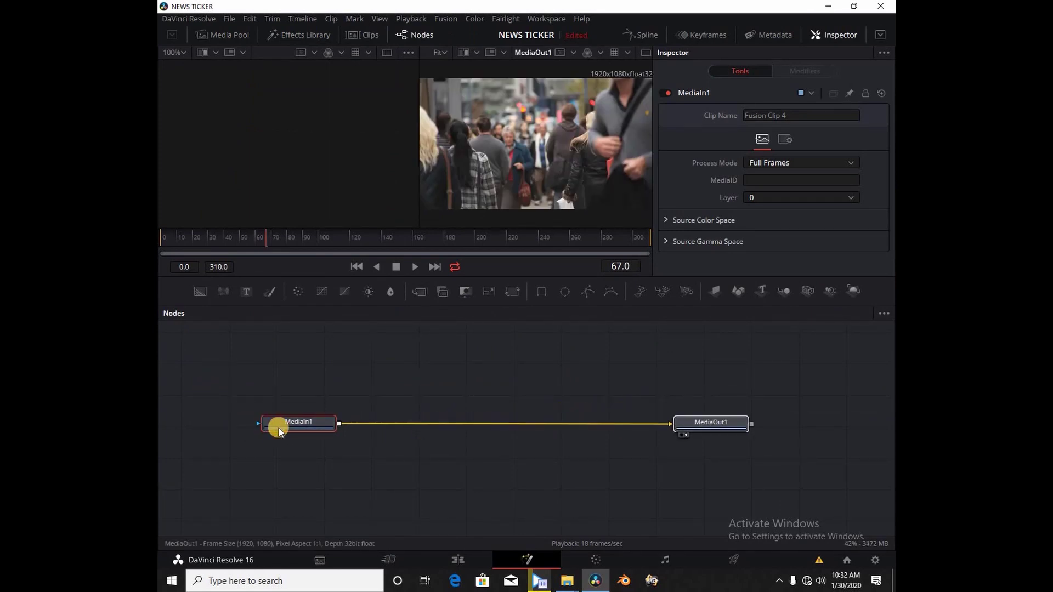
drag(279, 427, 249, 450)
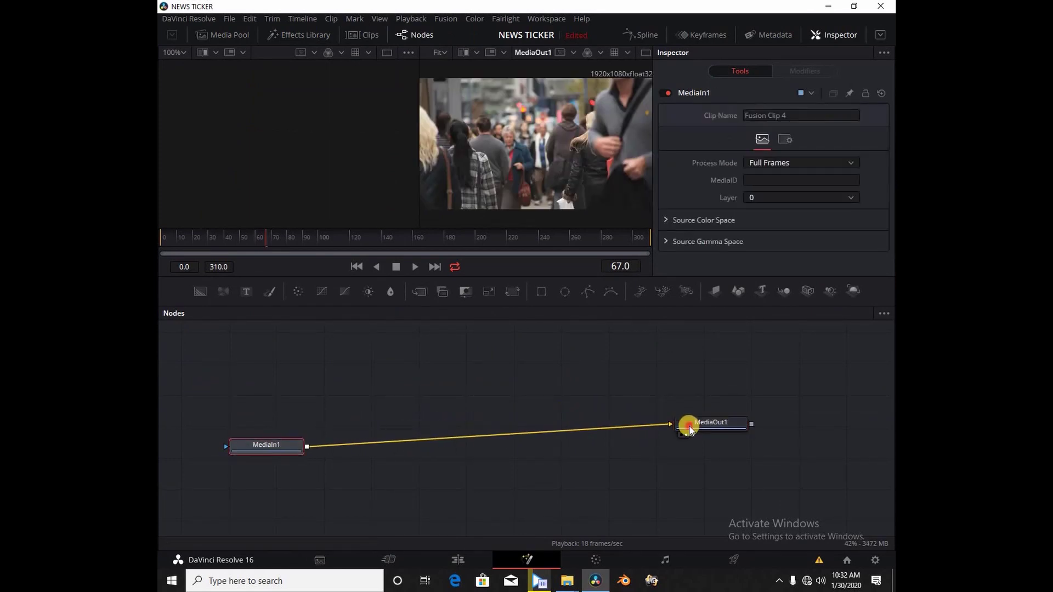
drag(689, 429, 689, 449)
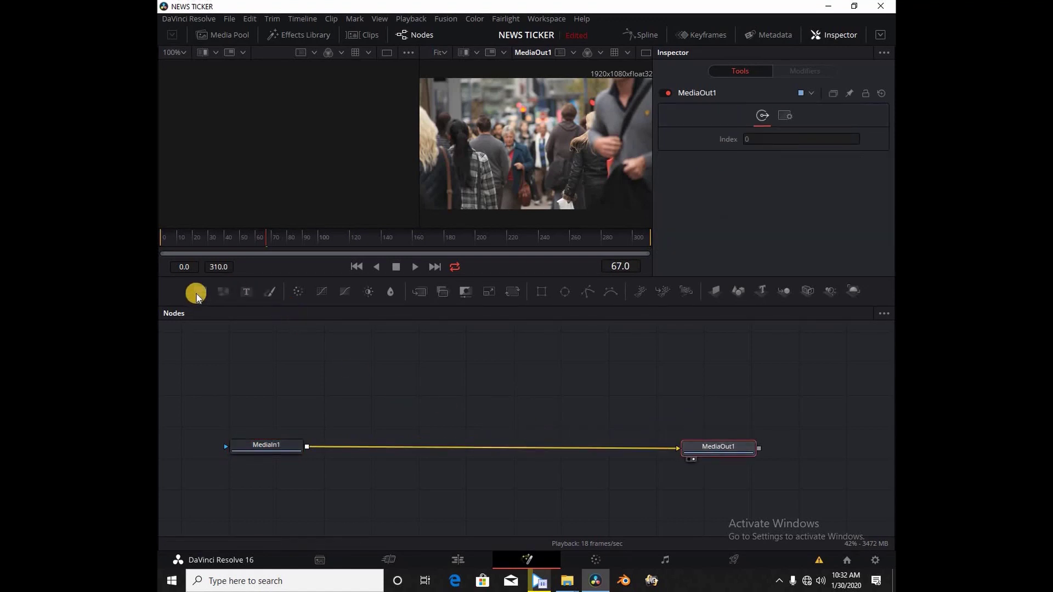
- Add a Background1 node, view it, and set its colour to solid red
drag(197, 295, 317, 379)
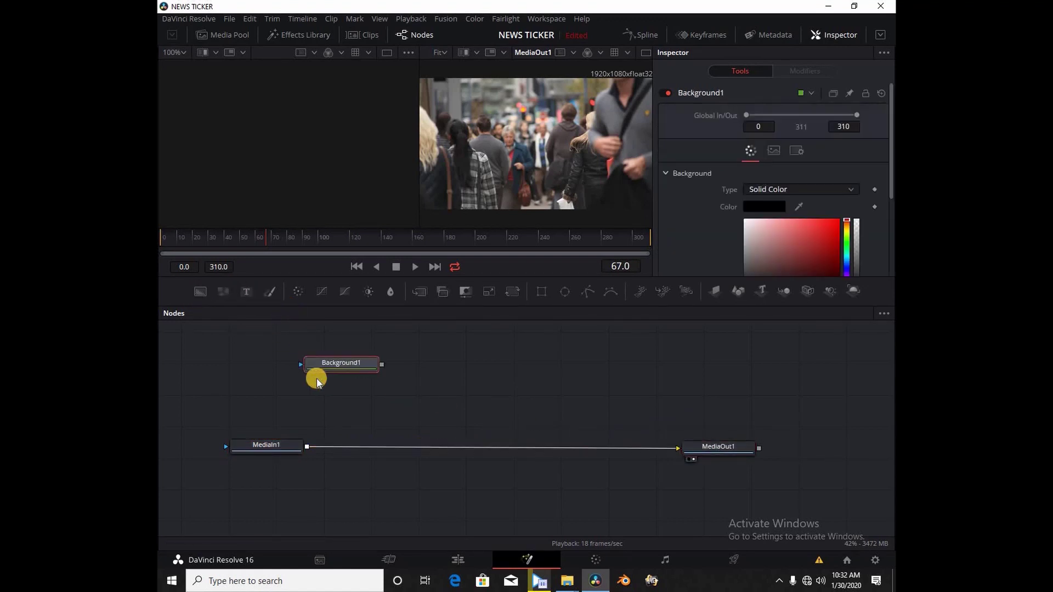
click(313, 376)
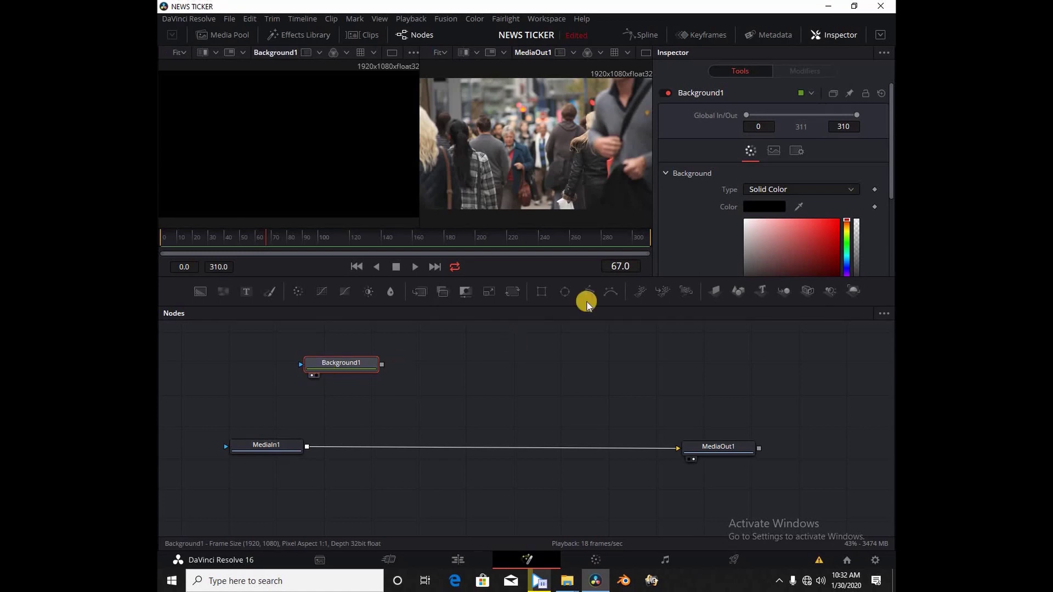
click(776, 207)
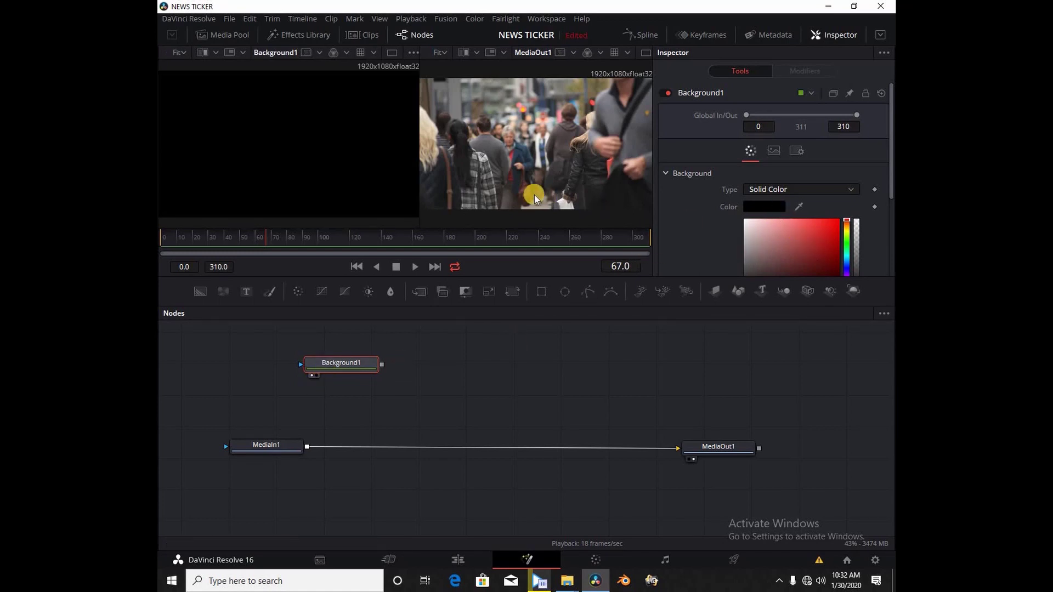
click(511, 186)
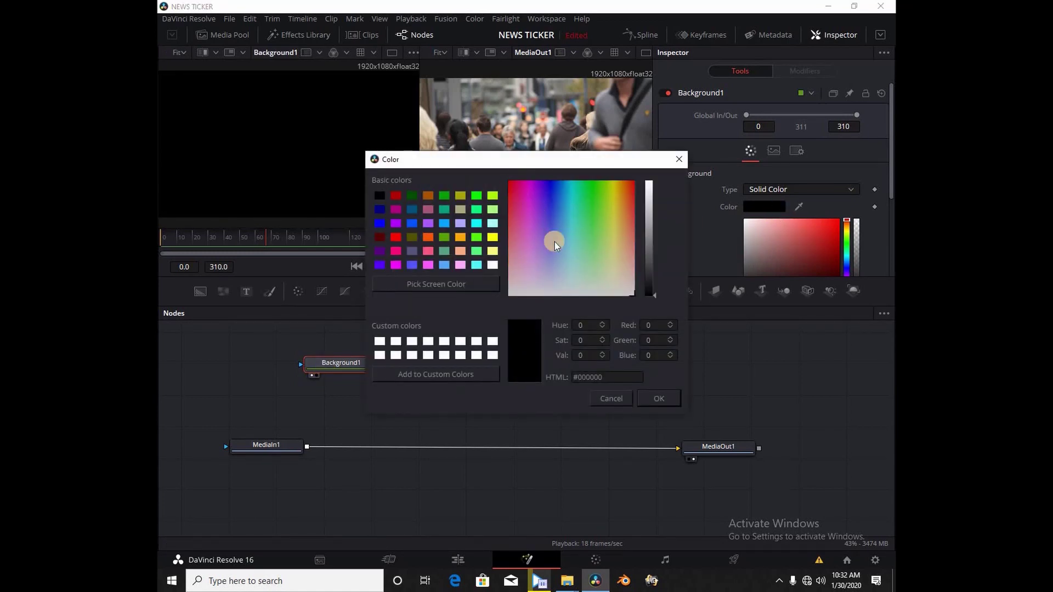
click(657, 398)
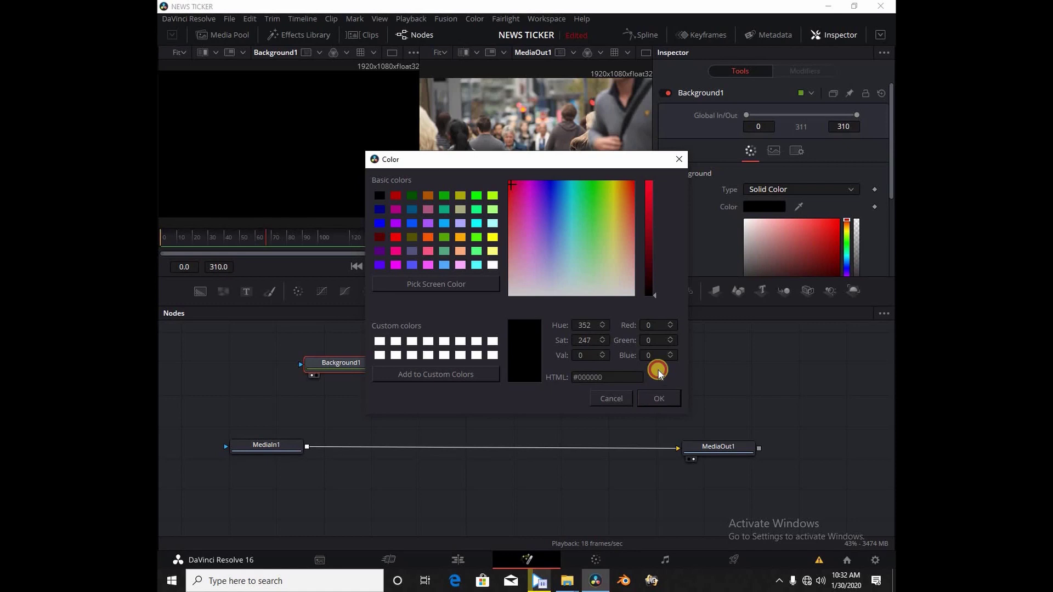
click(835, 226)
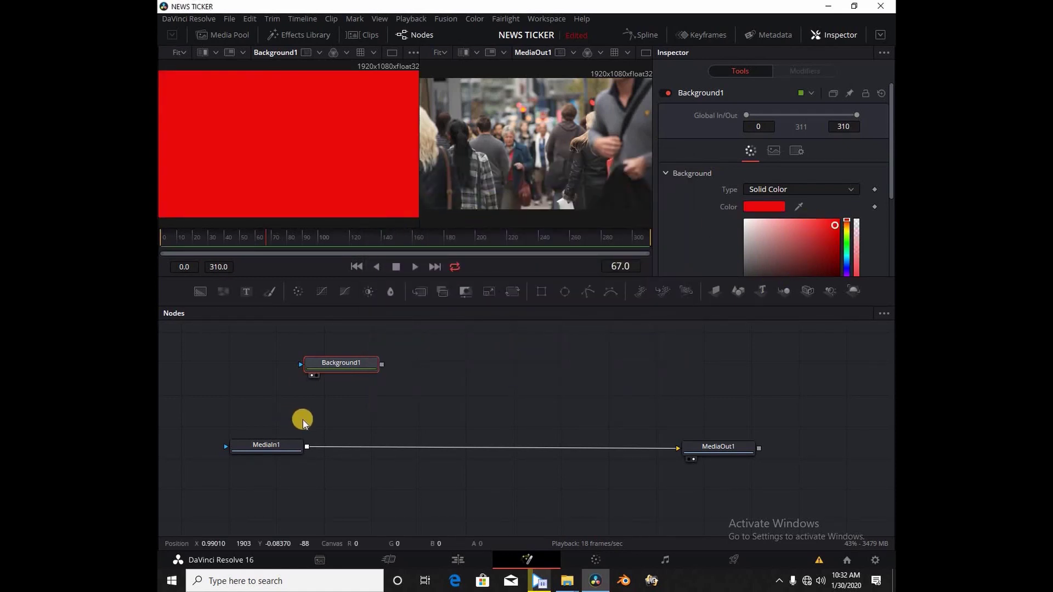
- Insert Merge1 between MediaIn1 and MediaOut1 with Background1 as its foreground
drag(392, 293, 412, 444)
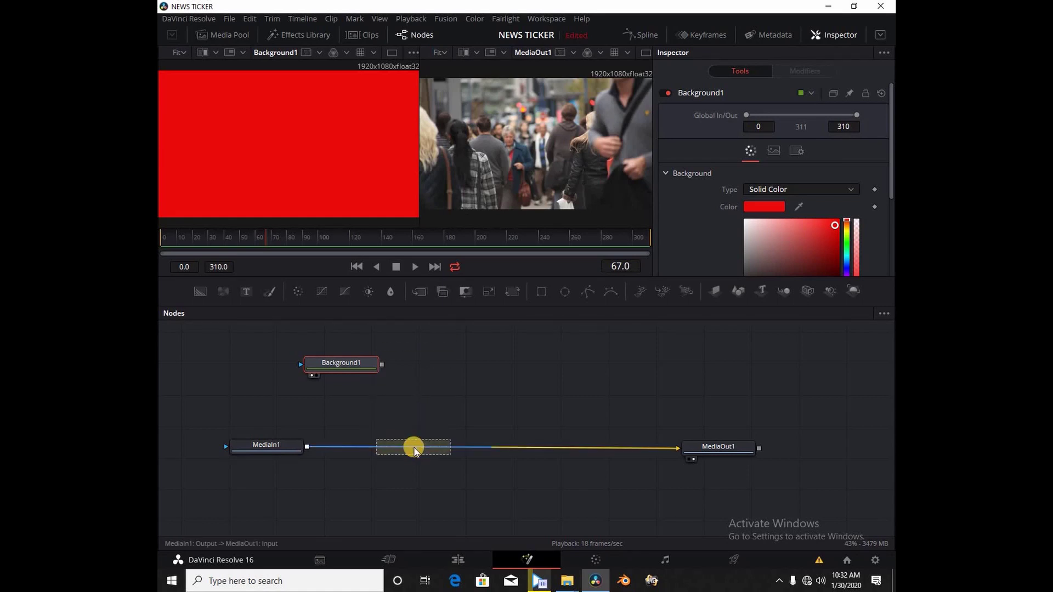
drag(383, 364, 406, 447)
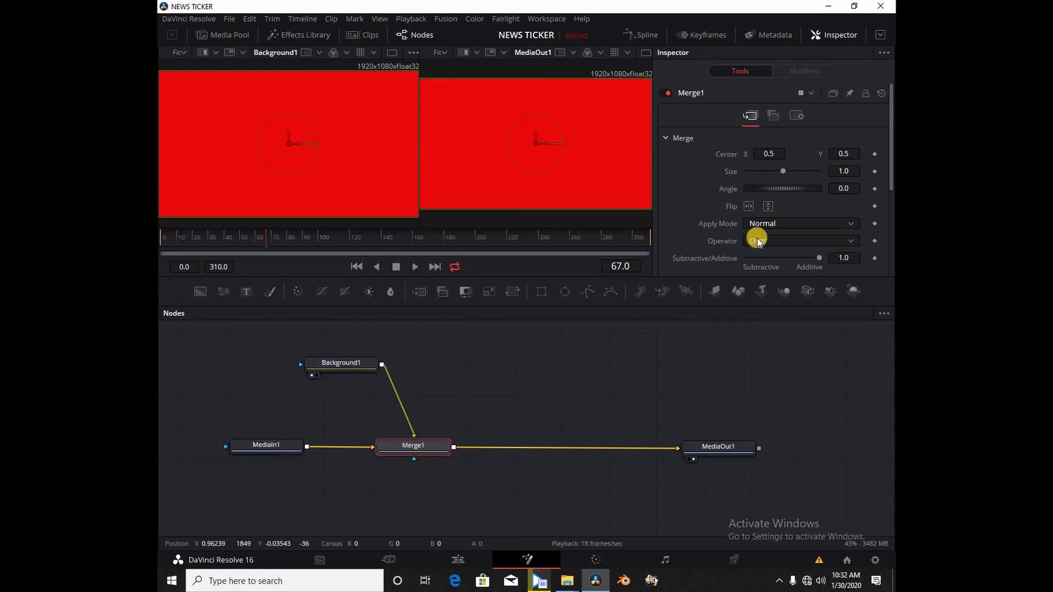
scroll(768, 170, down, 3)
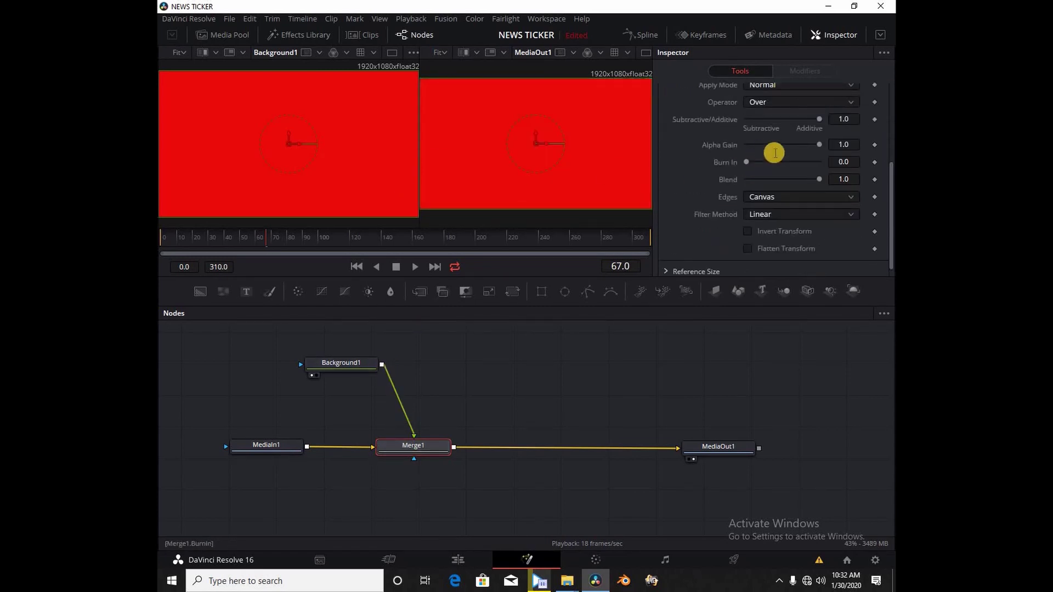
scroll(757, 160, up, 3)
click(323, 361)
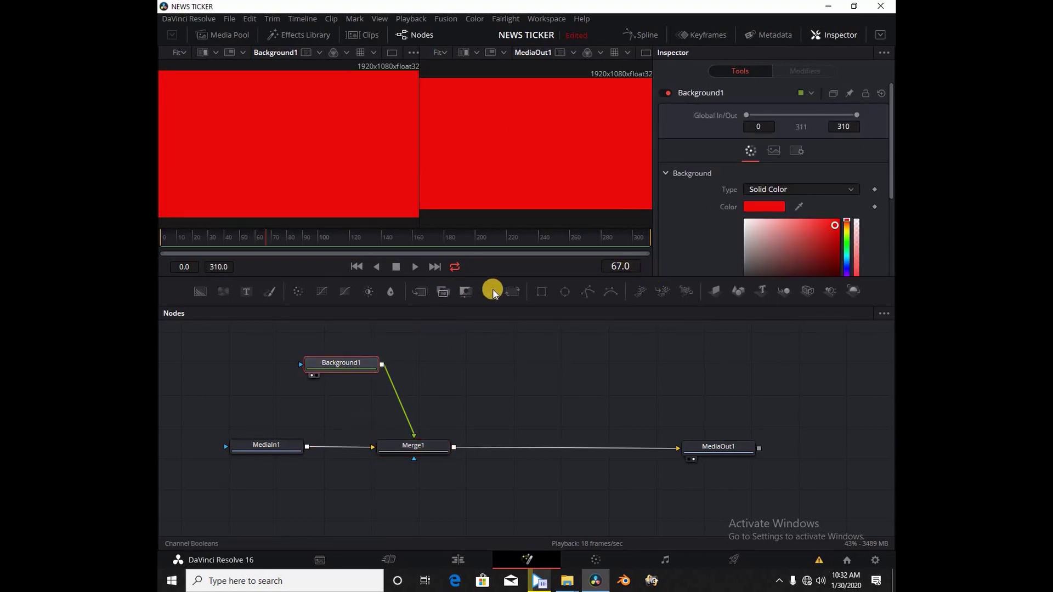
- Add a Rectangle mask to Background1 with Width 1.0 and Height about 0.126
click(545, 292)
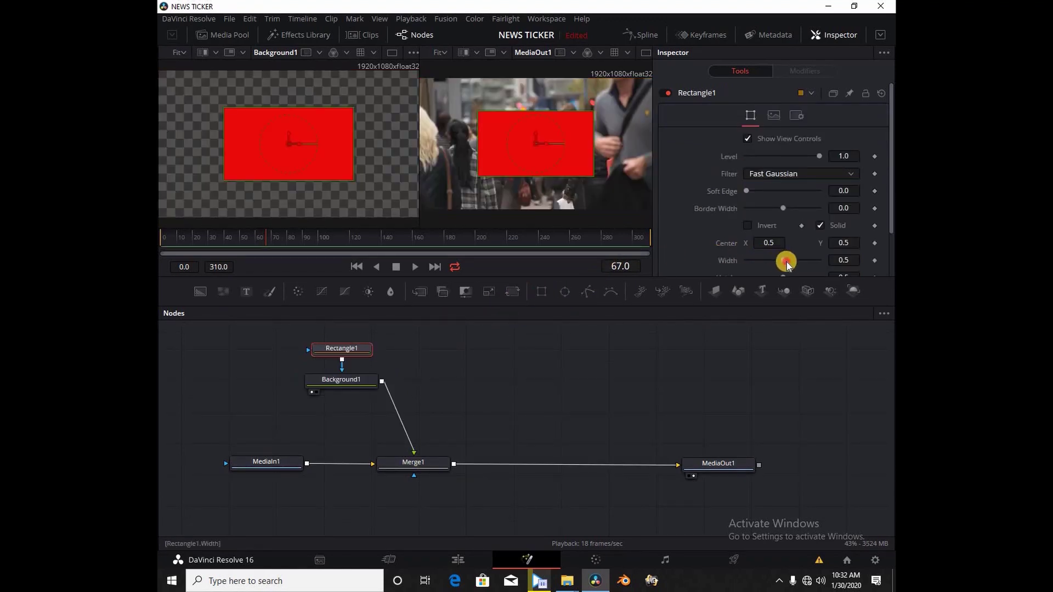
drag(786, 263, 810, 276)
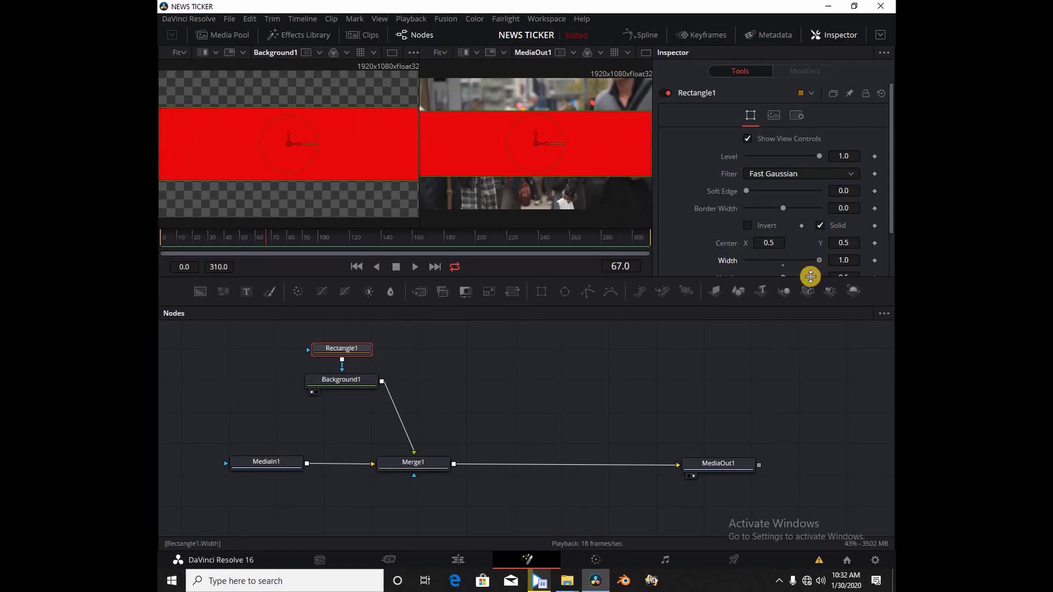
scroll(801, 241, down, 2)
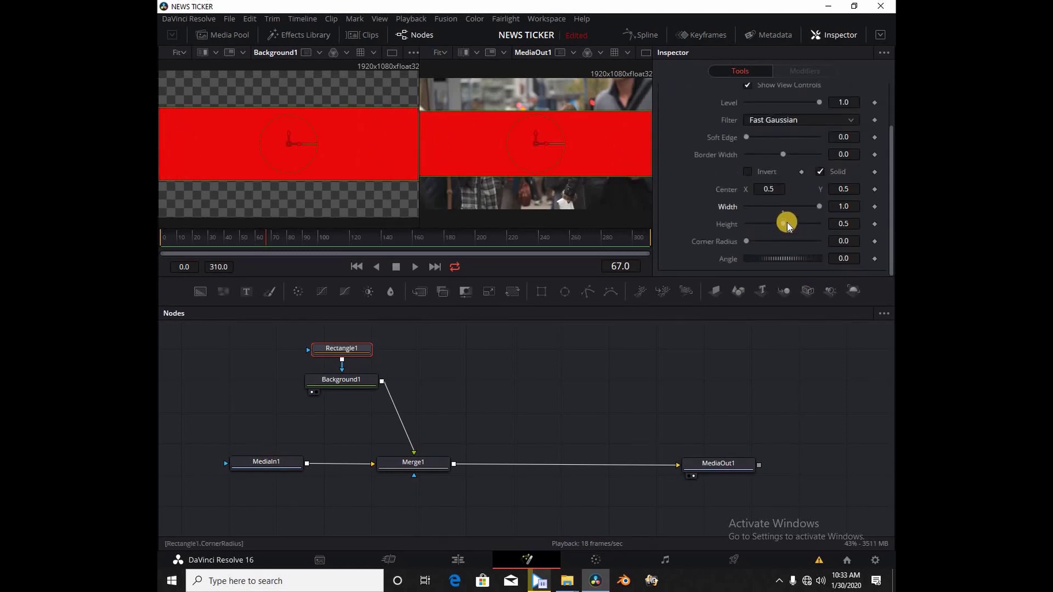
drag(782, 225, 765, 237)
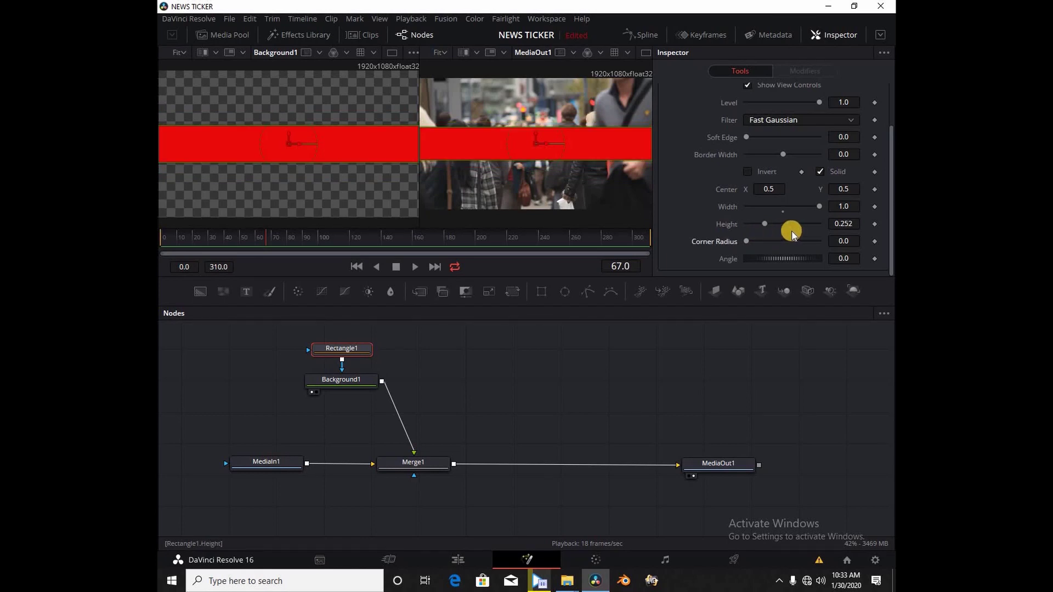
click(761, 225)
drag(760, 228, 753, 226)
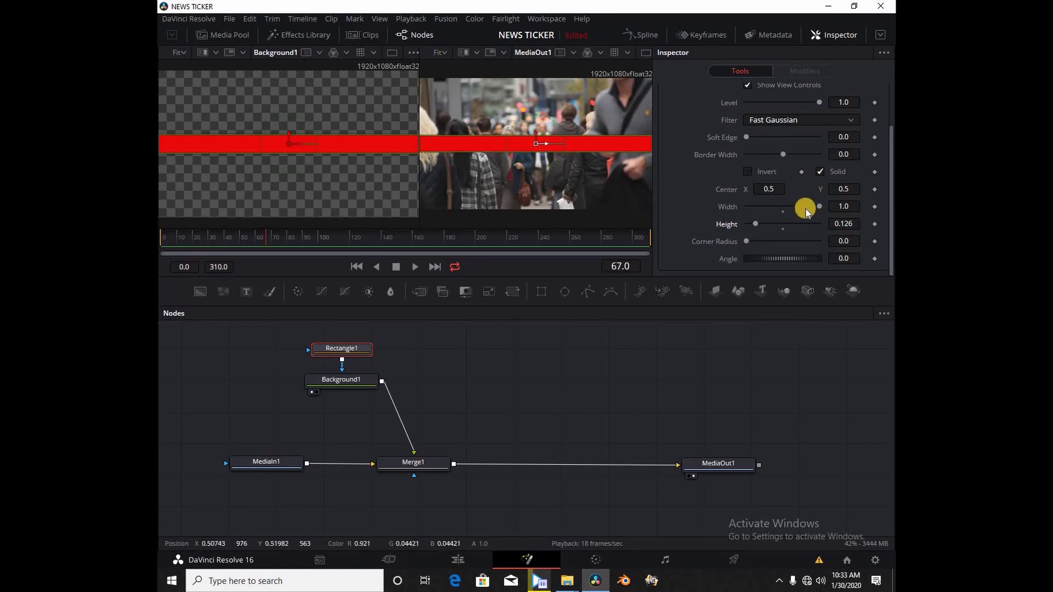
- Move the red bar down to Center Y 0.102 and insert Merge2 after Merge1
scroll(807, 205, up, 2)
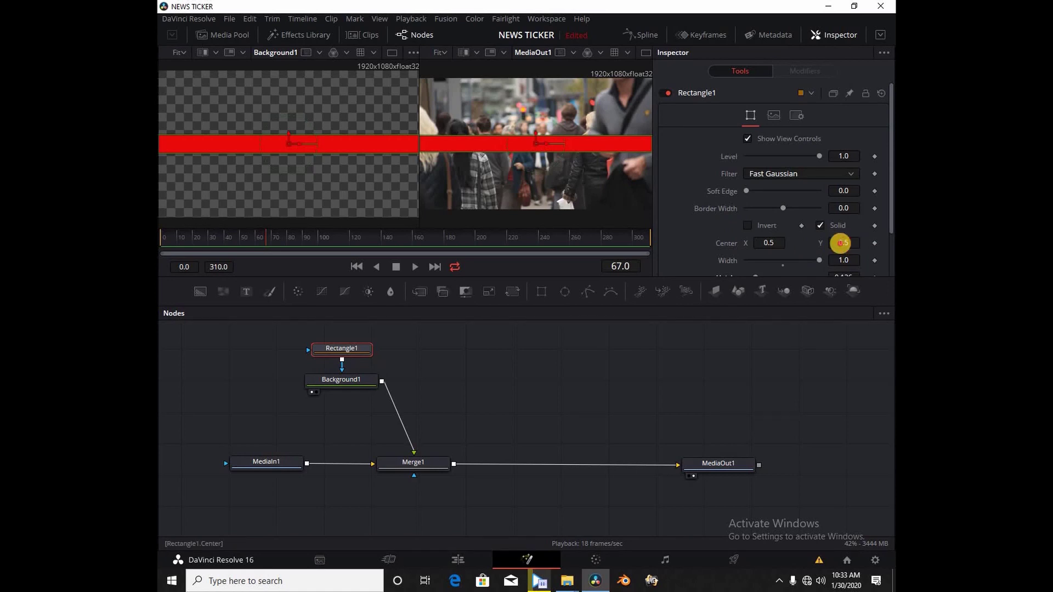
drag(840, 243, 624, 370)
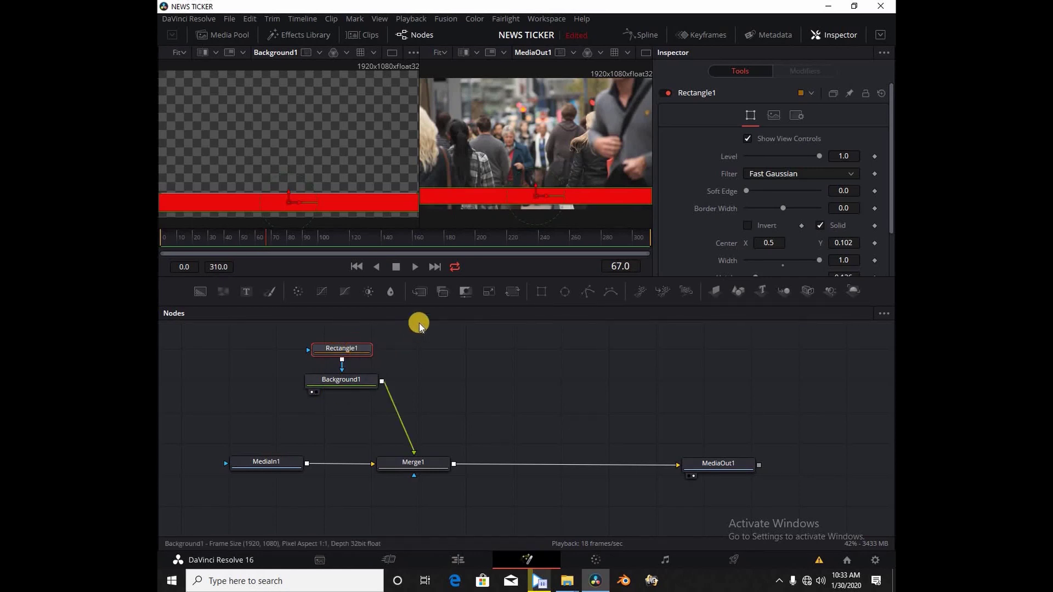
drag(422, 293, 502, 462)
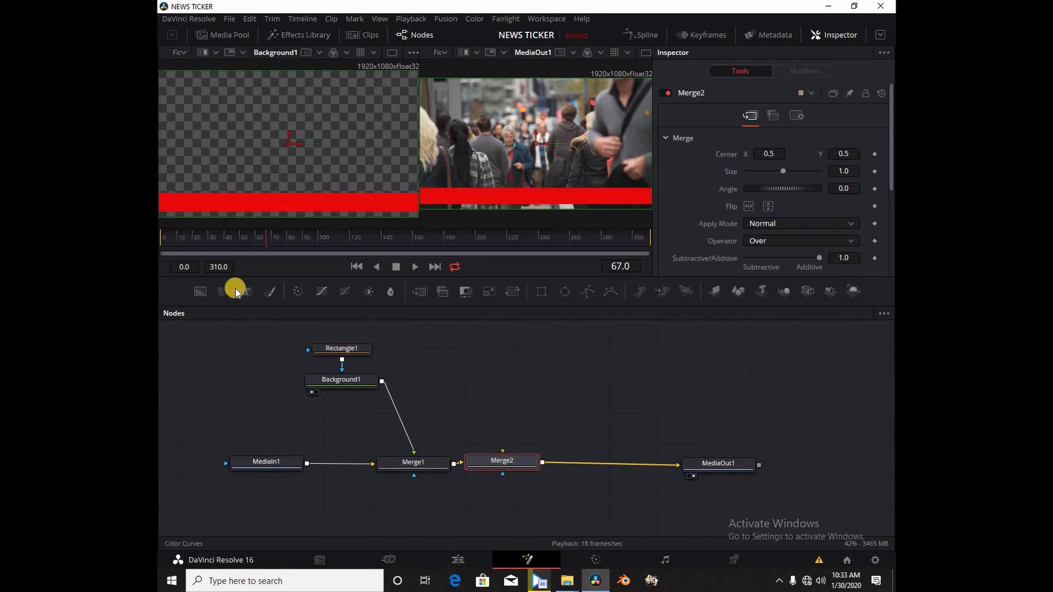
- Add a Text1 node as Merge2's foreground and show it in the left viewer
drag(236, 291, 517, 359)
drag(502, 451, 501, 389)
click(764, 198)
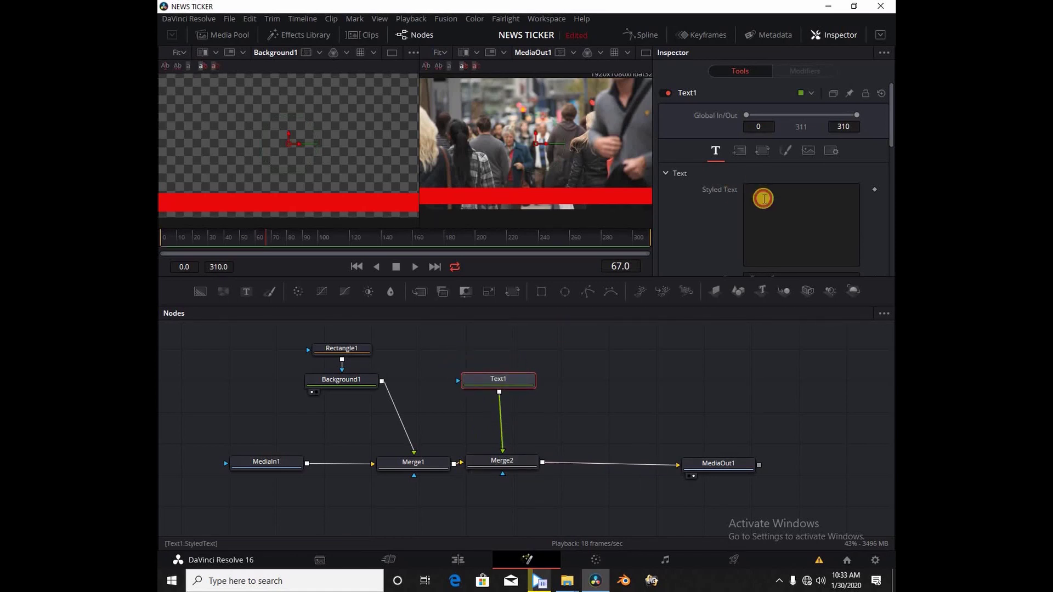
click(469, 391)
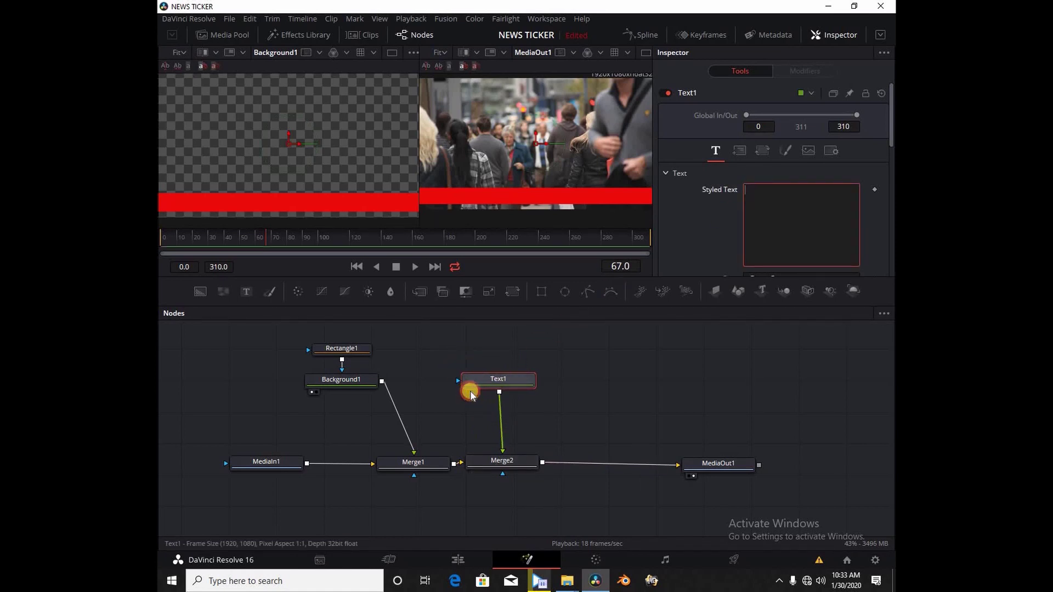
- Enter the headline 'W.H.O has discovered a cure for the dealy CORONA VIRUS.' as Styled Text
click(762, 191)
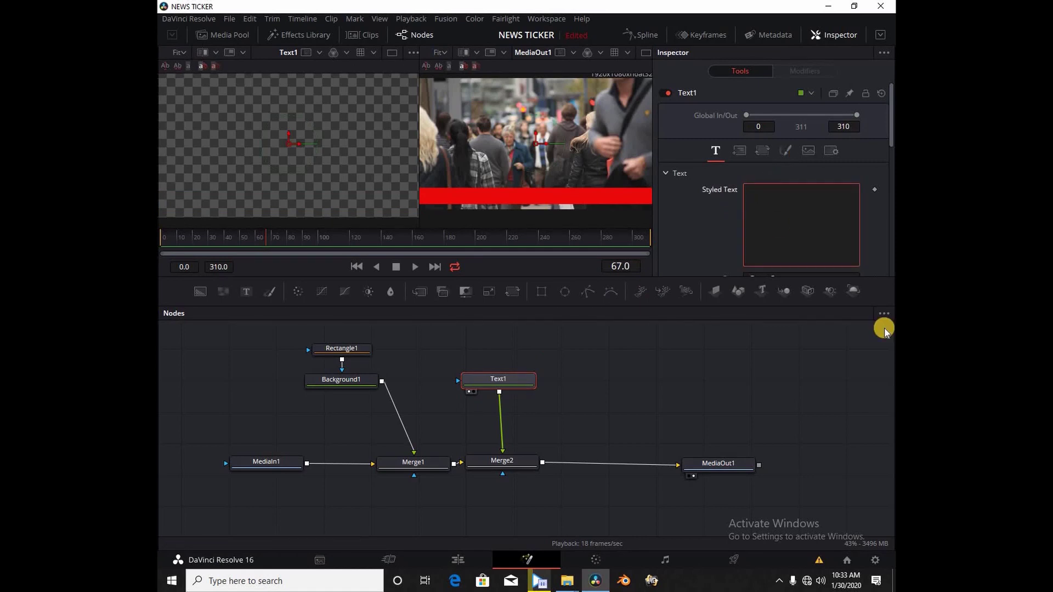
text(W.HO)
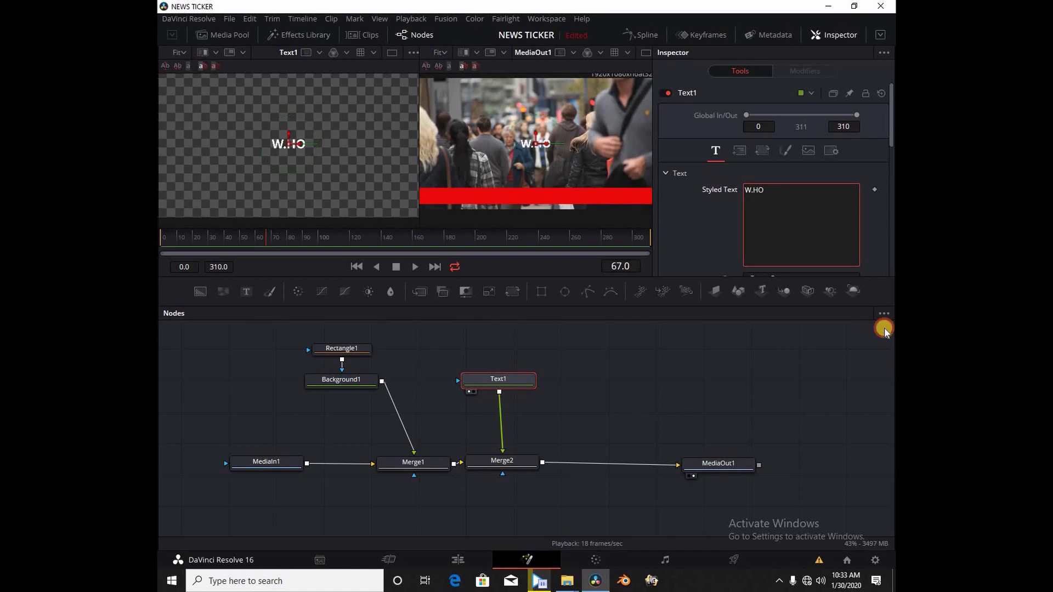
click(884, 329)
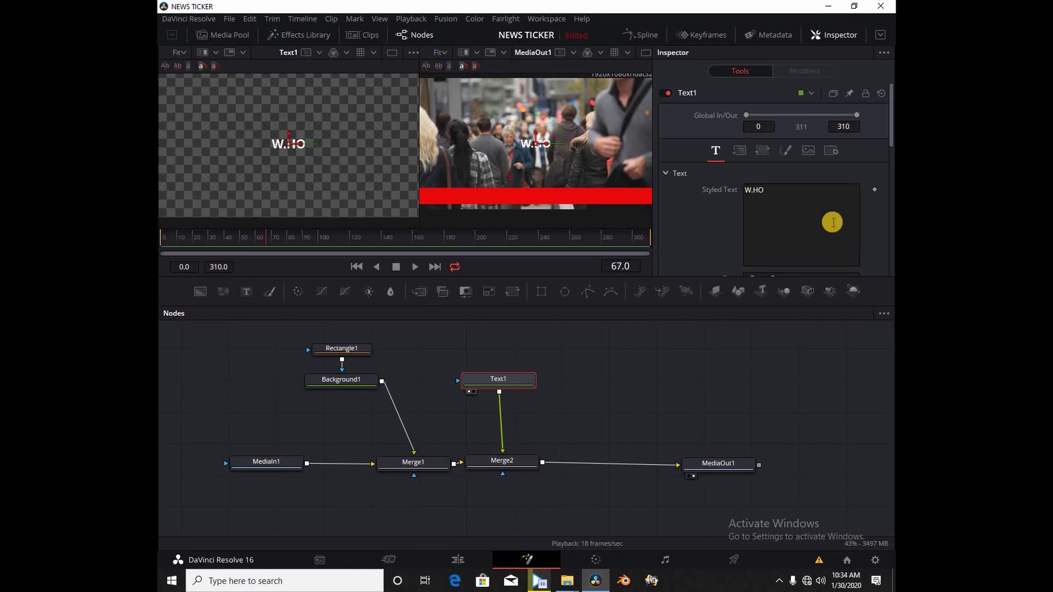
click(761, 193)
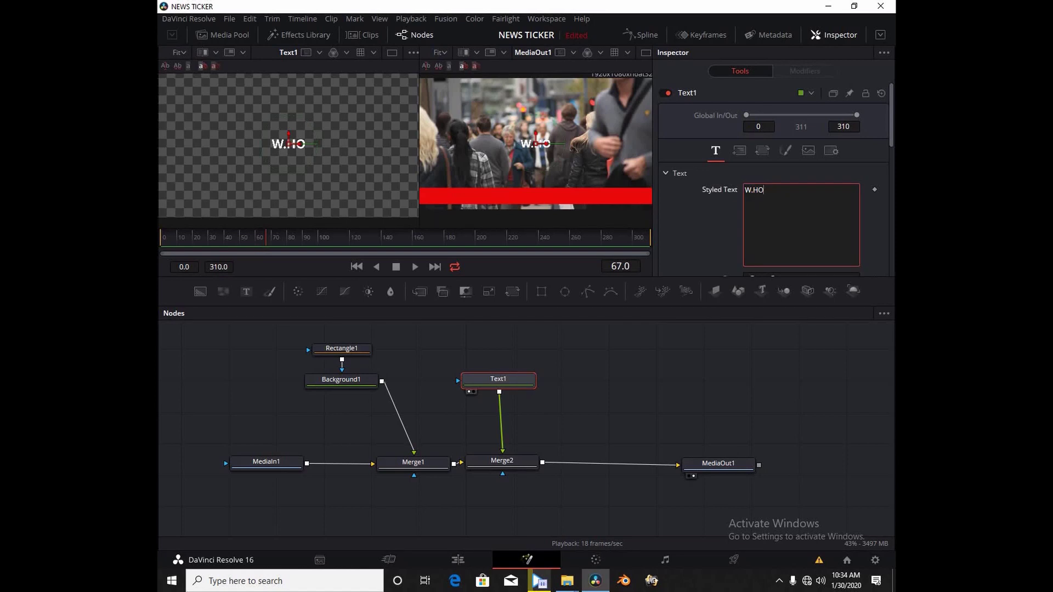
text(.O HA)
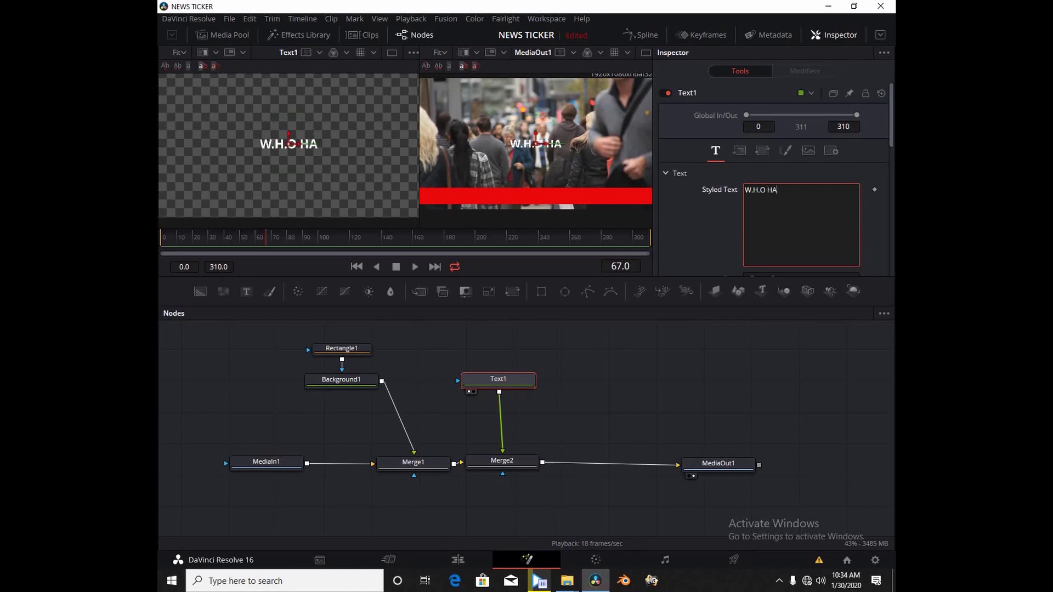
key(BackSpace)
key(BackSpace)
key(BackSpace)
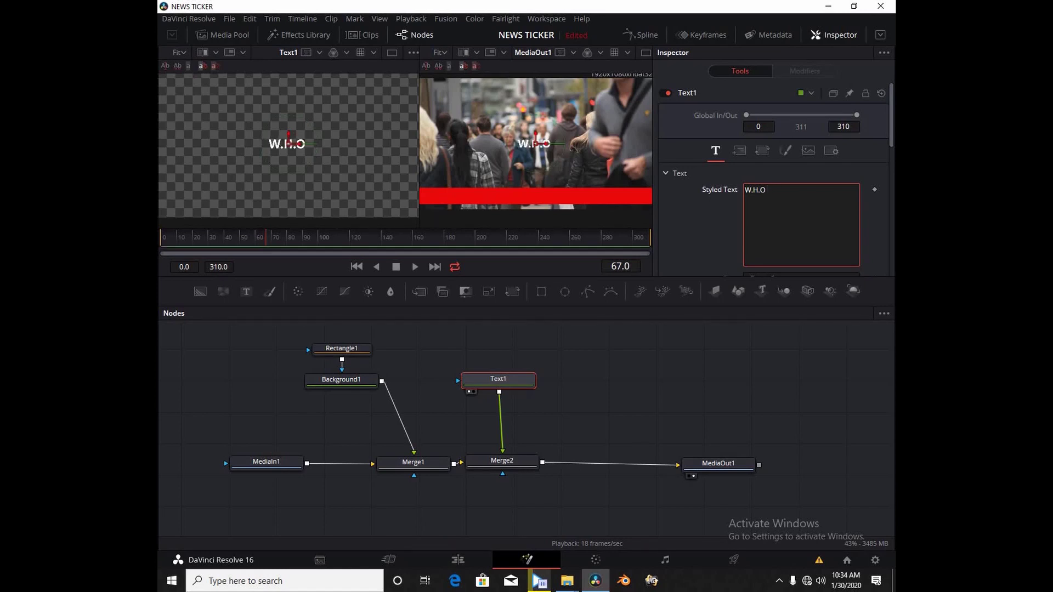
text(has di)
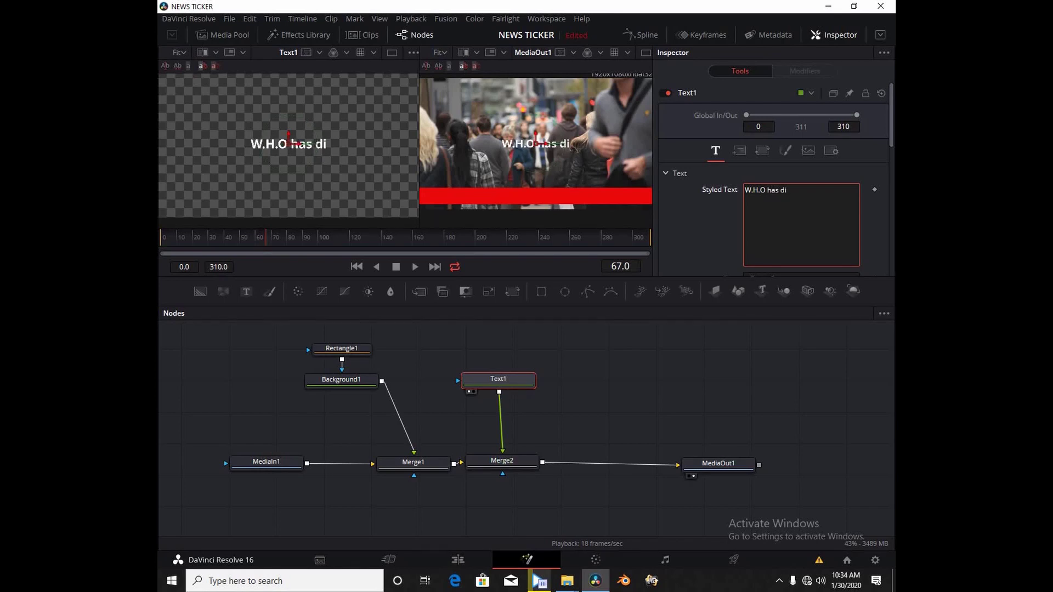
text(scovered)
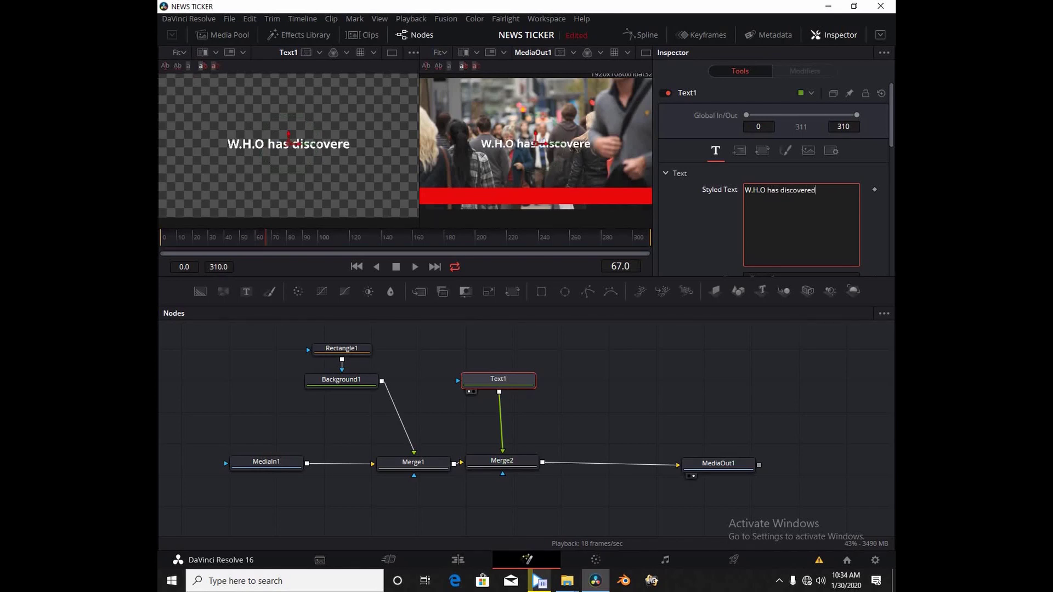
text( a)
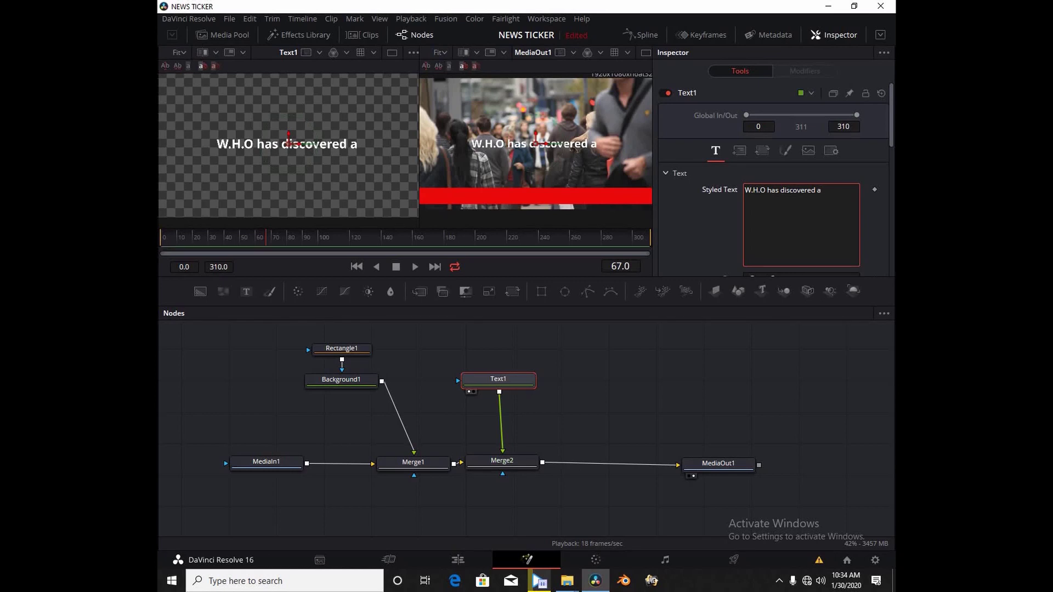
text( cure f)
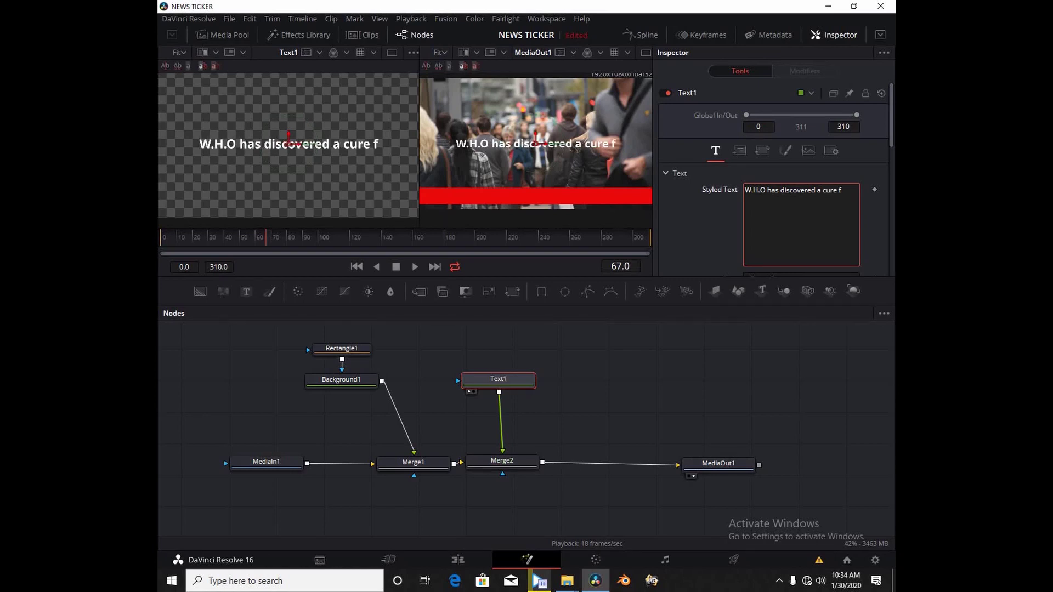
text(or the d)
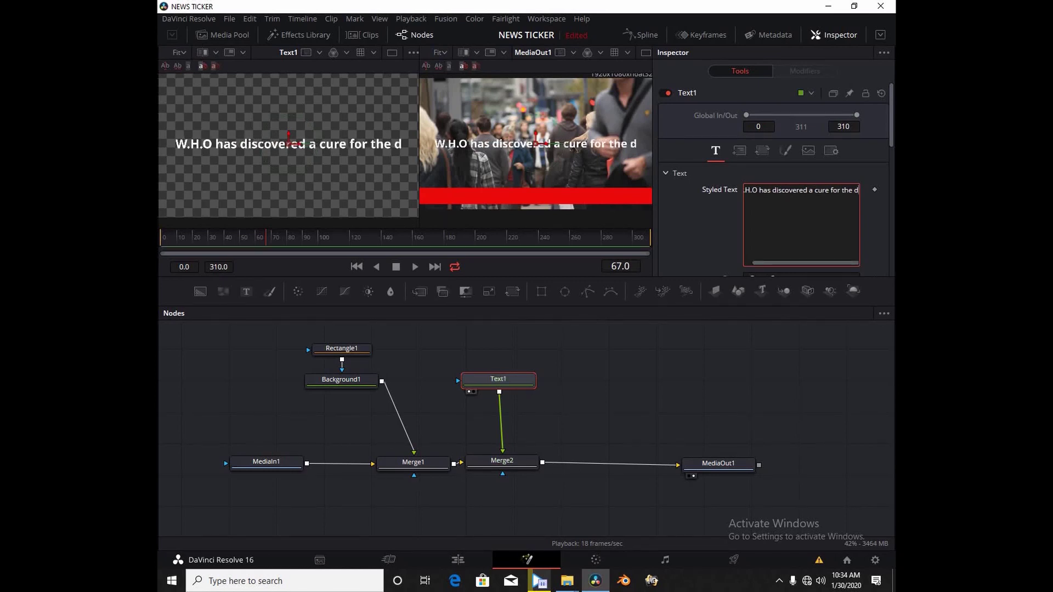
text(ealy c)
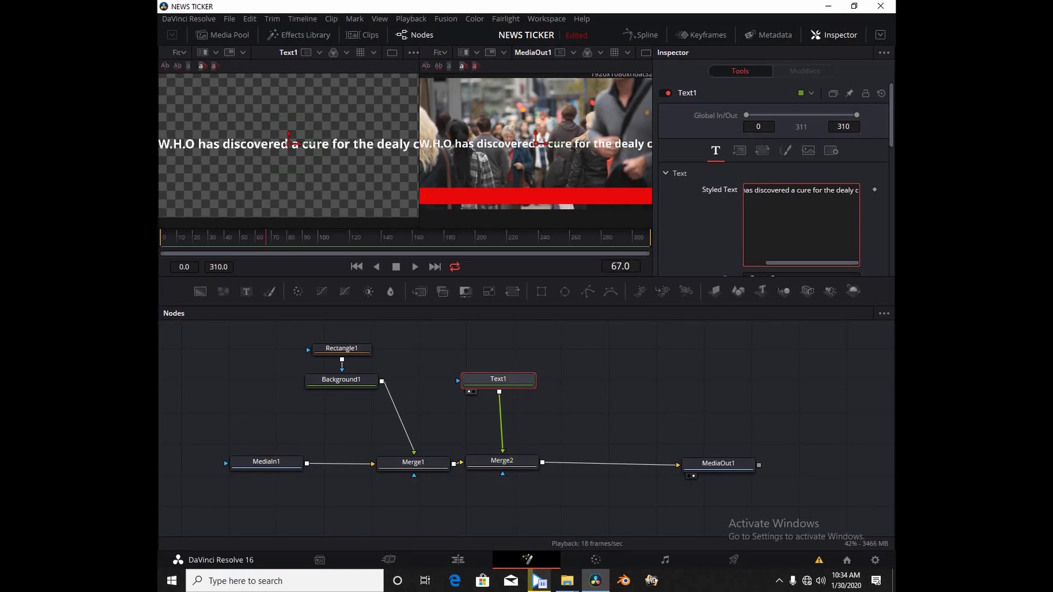
key(BackSpace)
text(C)
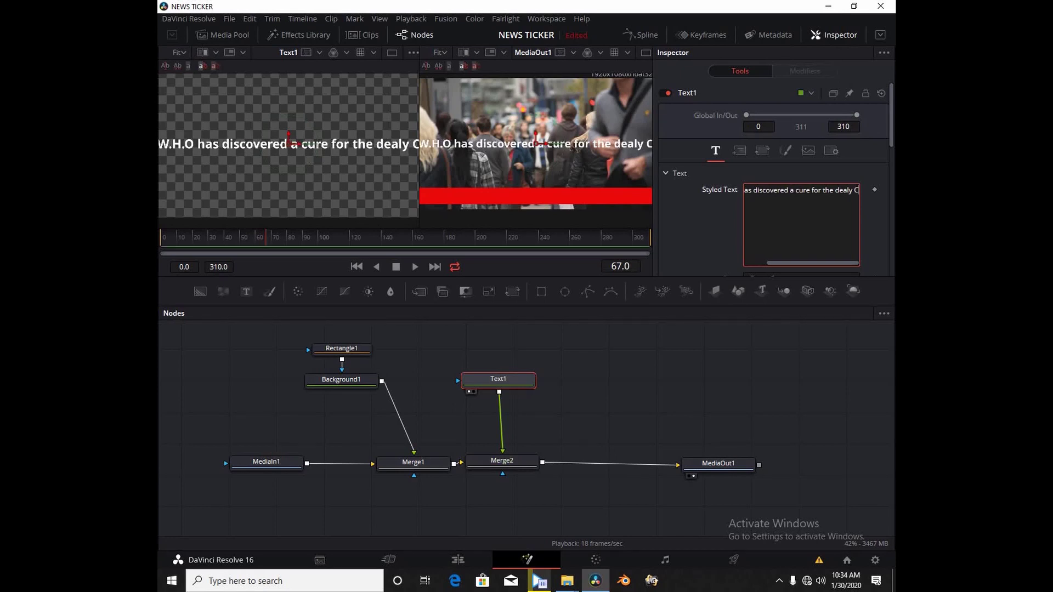
text(ORO)
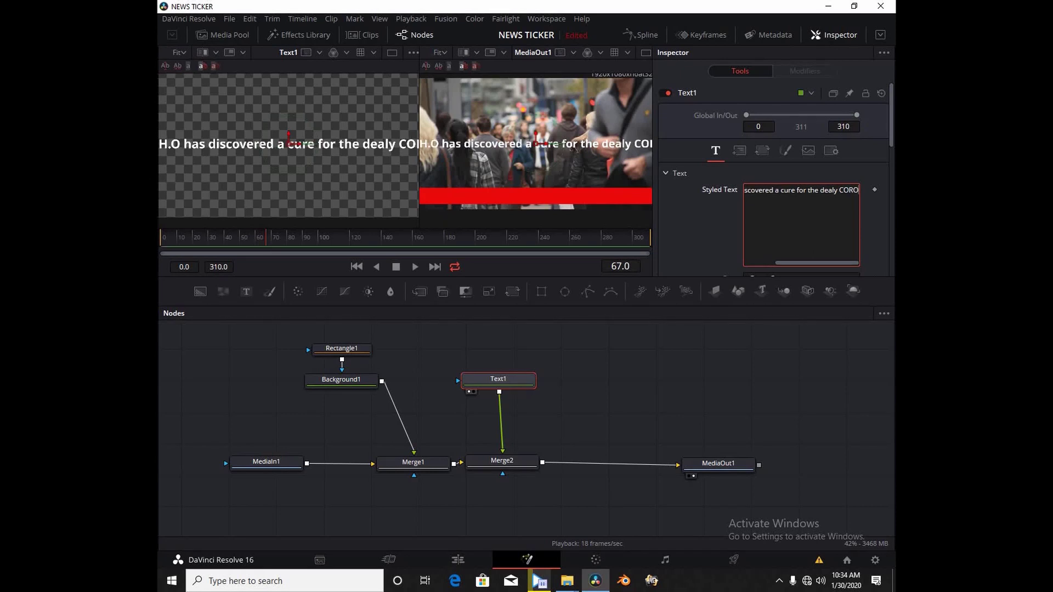
text(NA VIRUS)
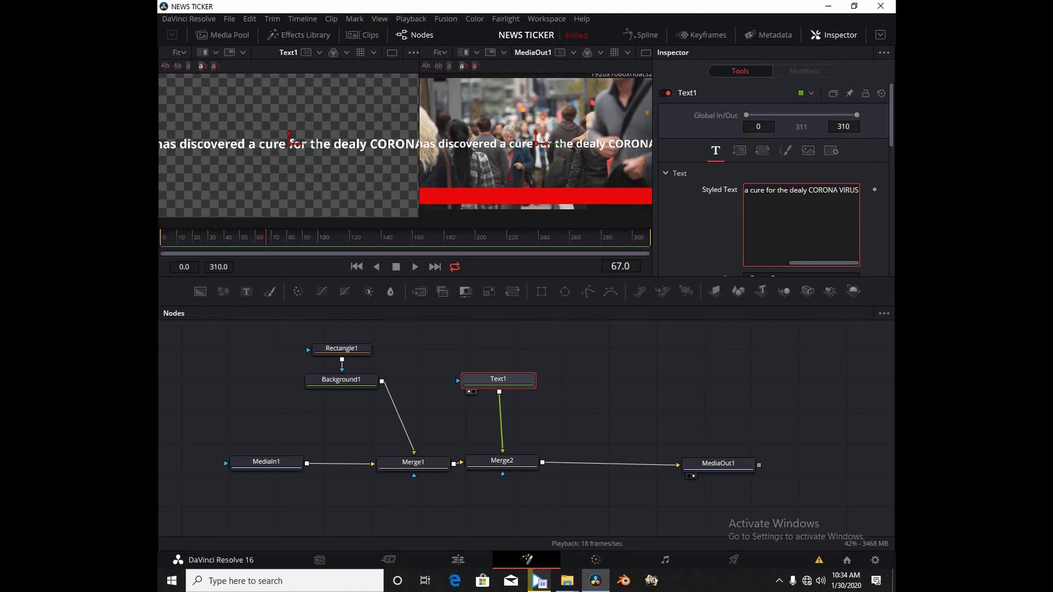
text(.)
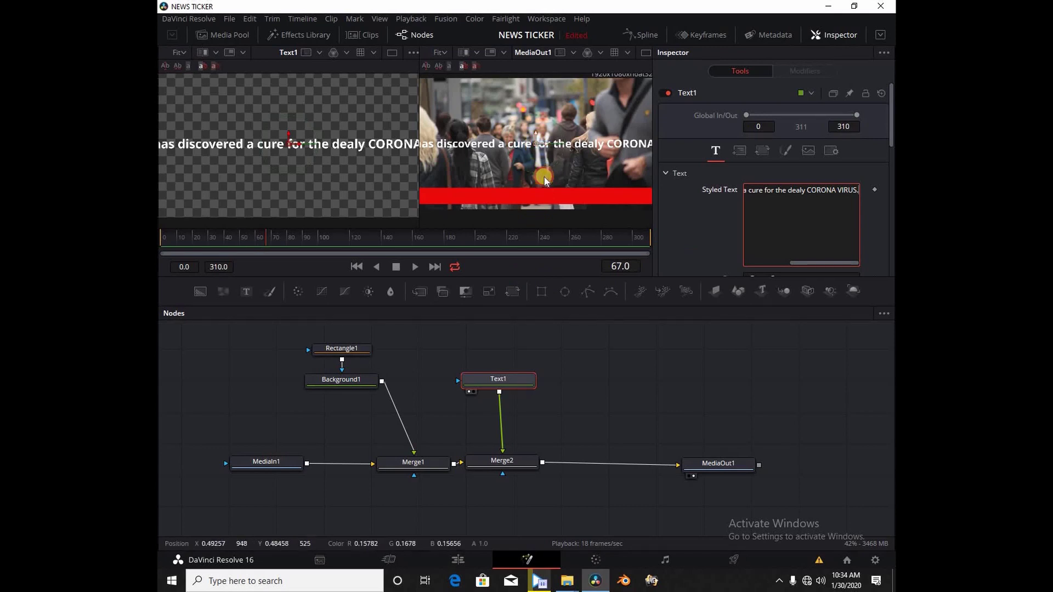
- Move the headline onto the red bar and set Center X to 1.653455, beyond the right edge
drag(537, 147, 551, 203)
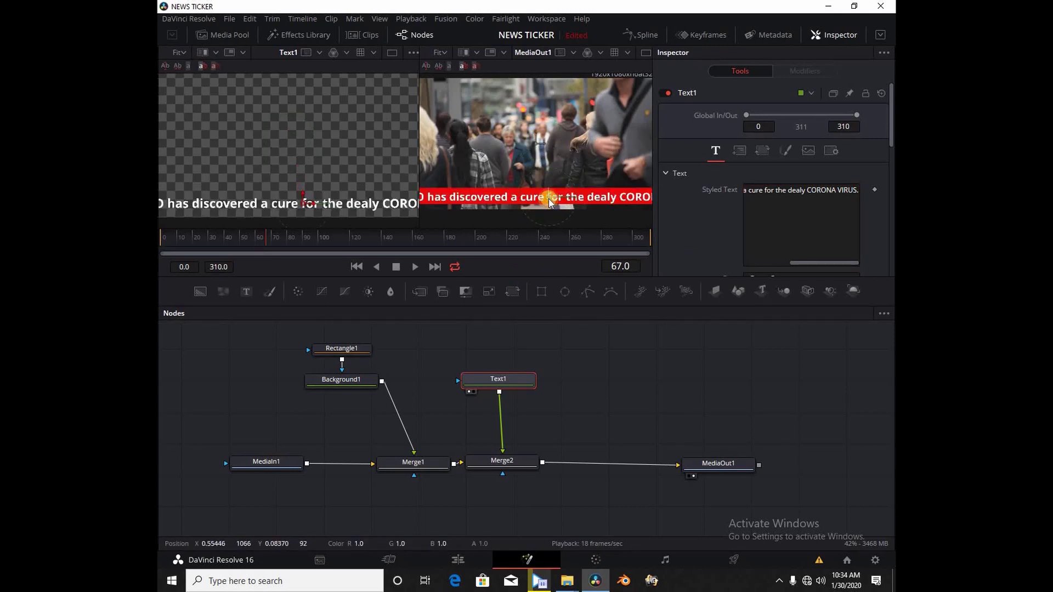
drag(796, 265, 738, 266)
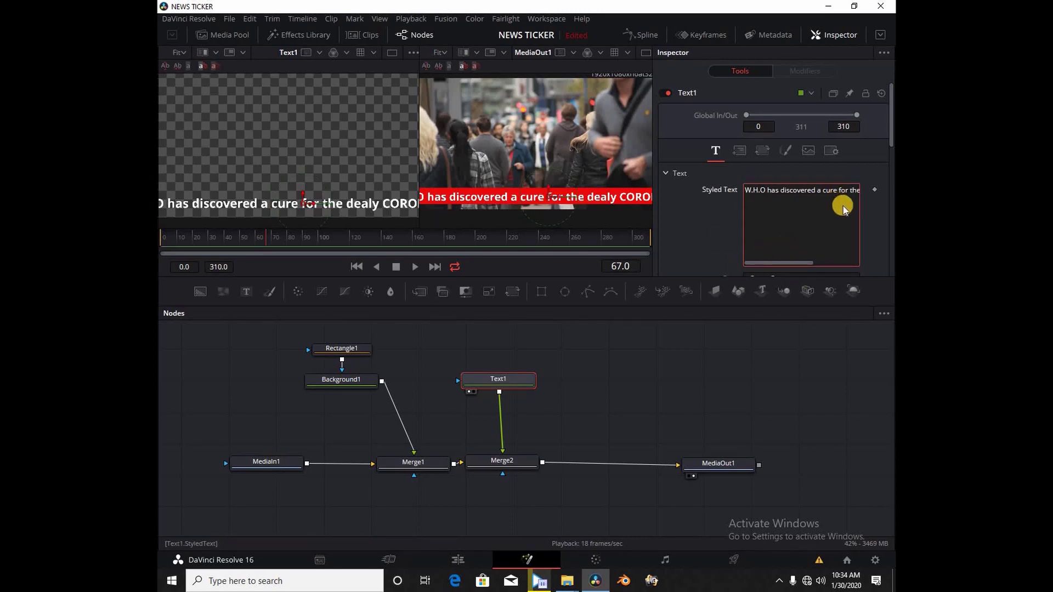
scroll(843, 208, down, 10)
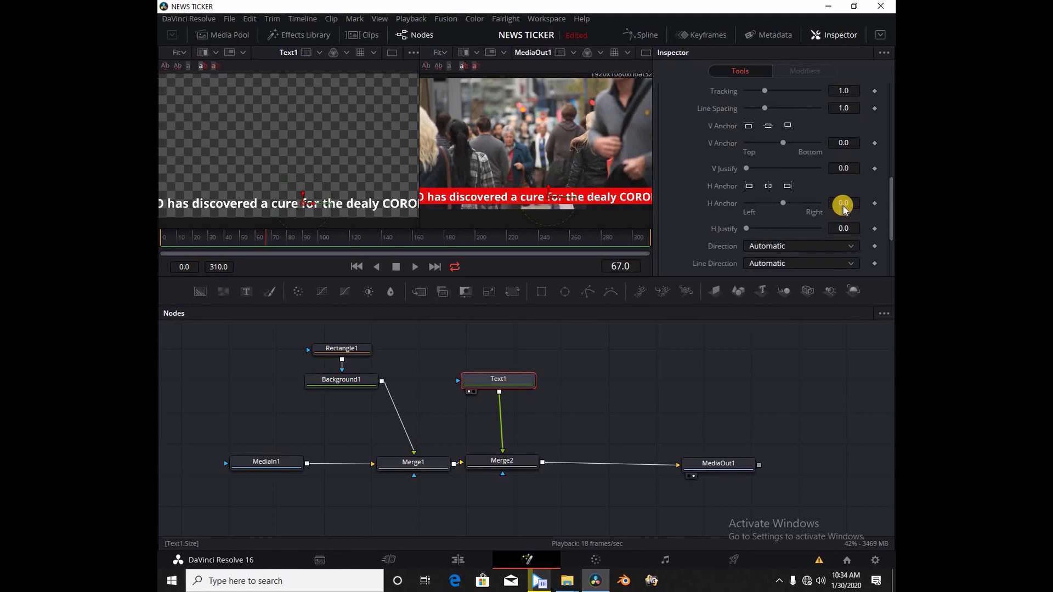
scroll(843, 208, up, 10)
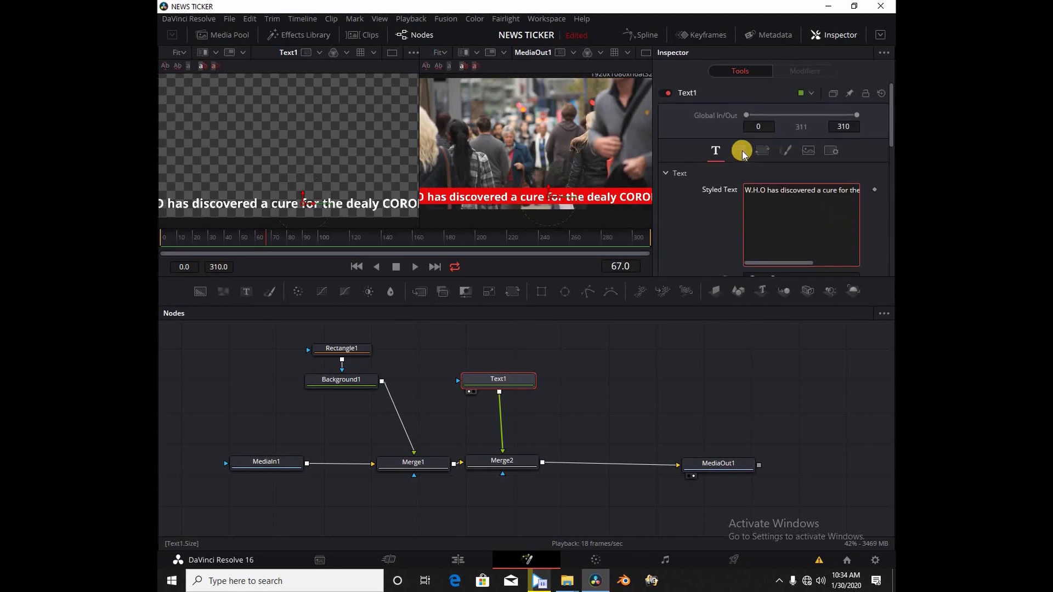
click(739, 151)
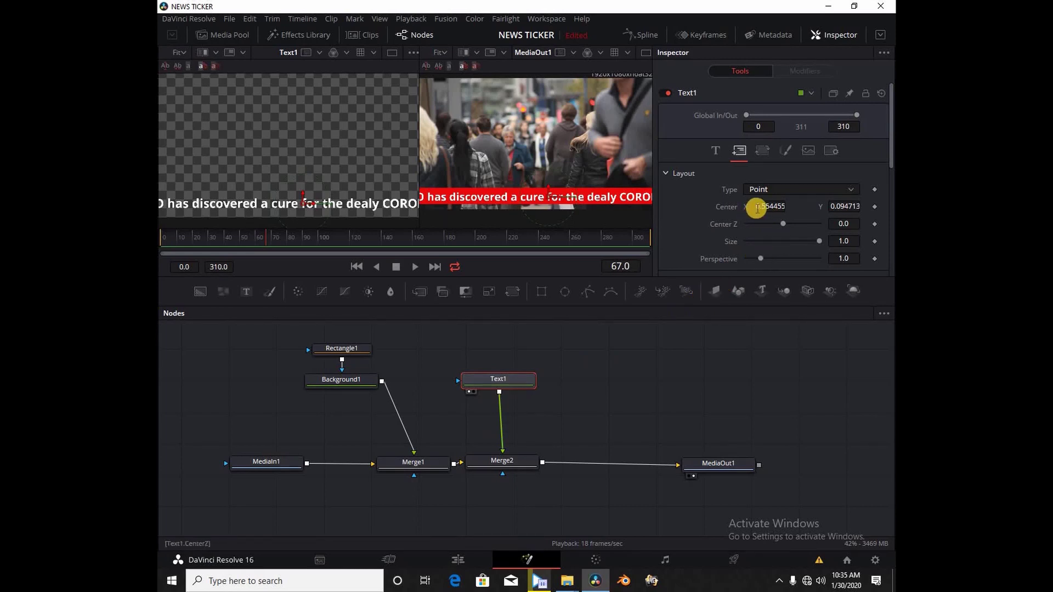
drag(757, 206, 309, 204)
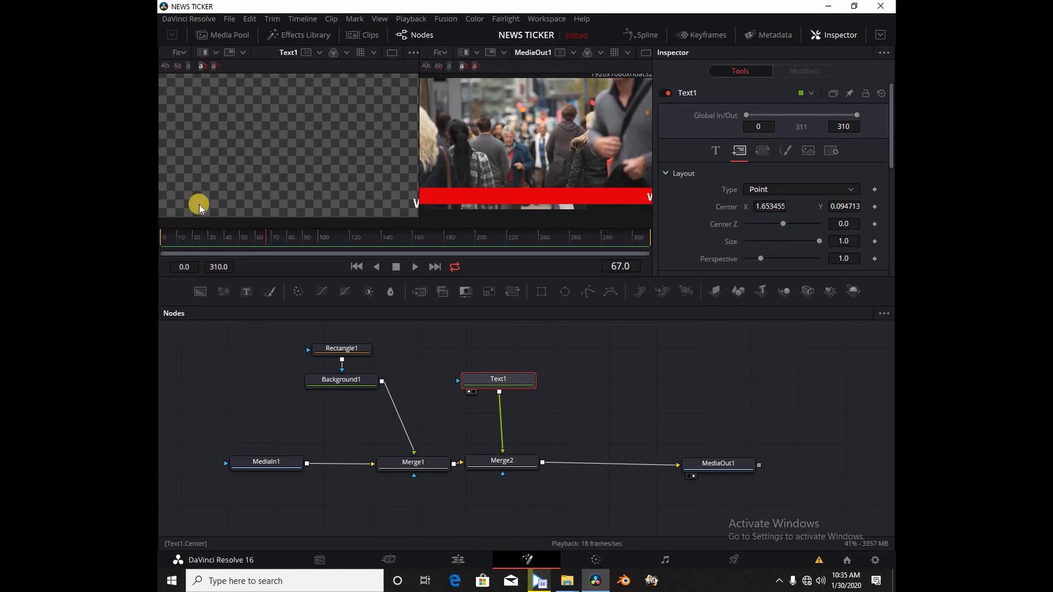
- Keyframe the headline's Center at frame 0, then set Center X -0.66054 at frame 220
click(363, 269)
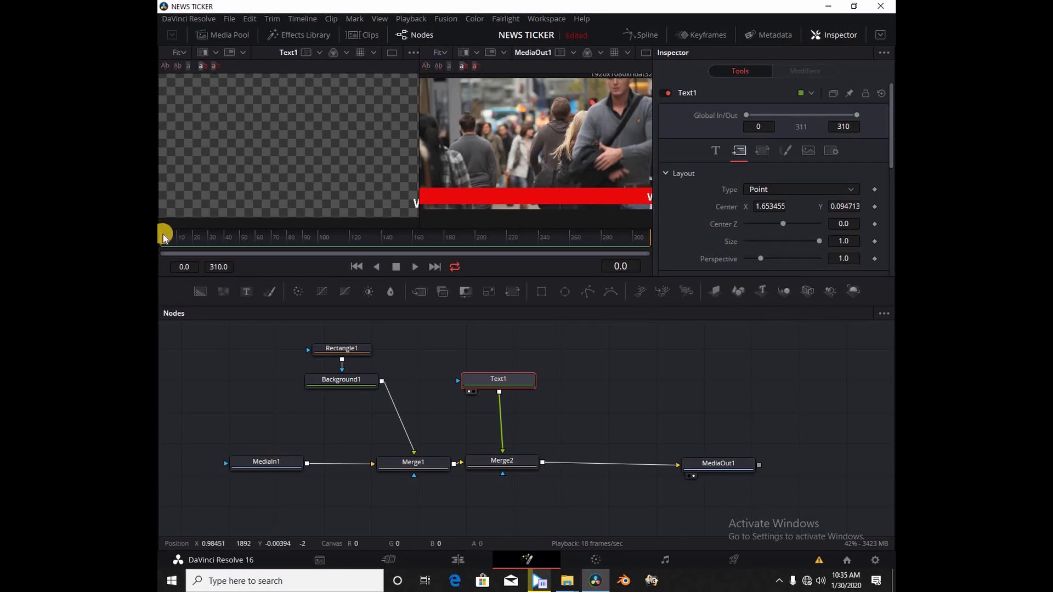
click(875, 207)
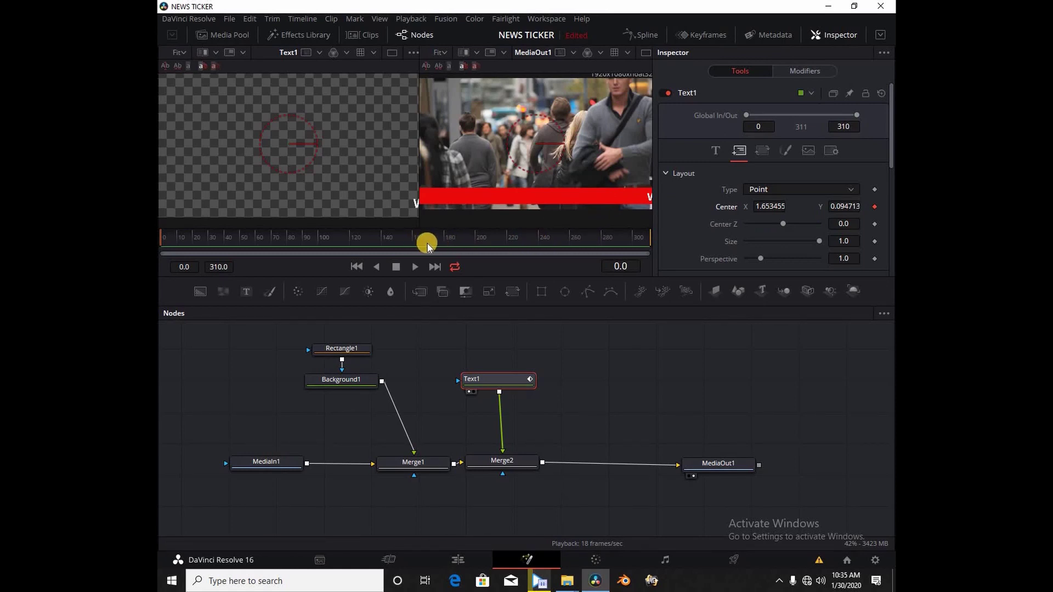
click(508, 241)
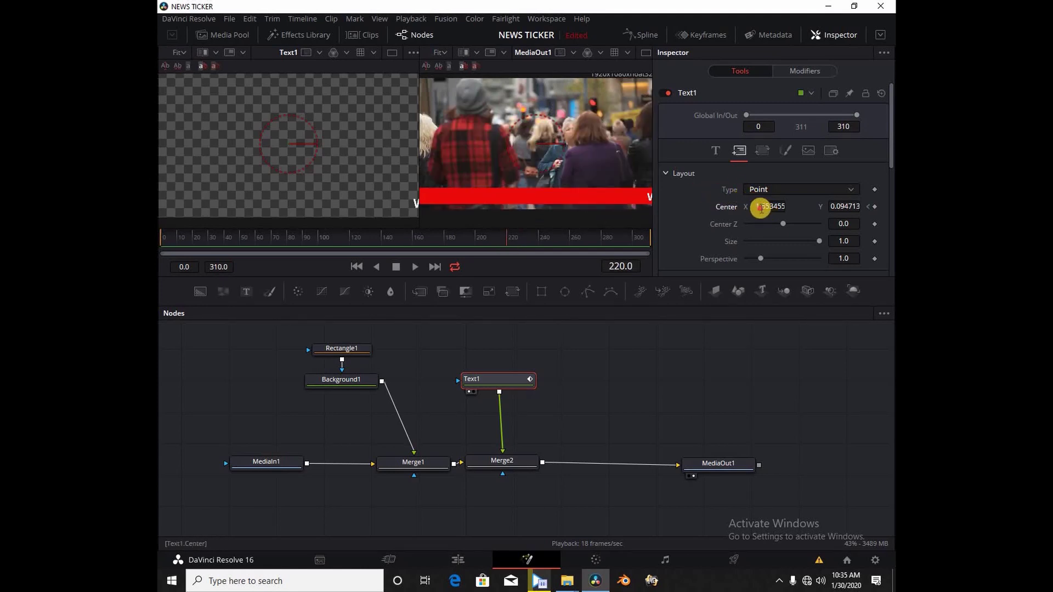
drag(769, 207, 514, 153)
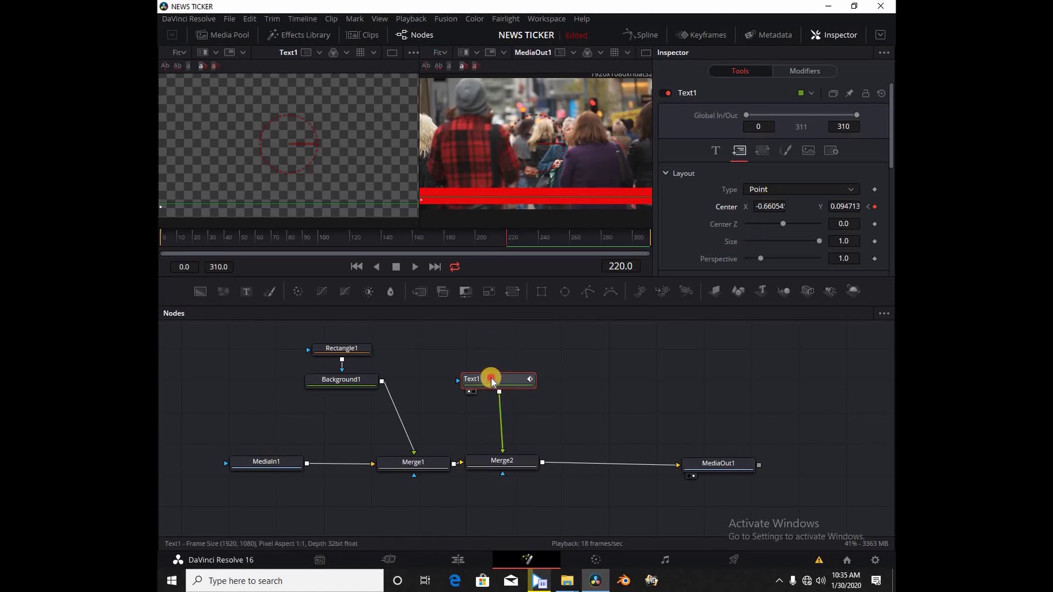
drag(492, 382, 491, 383)
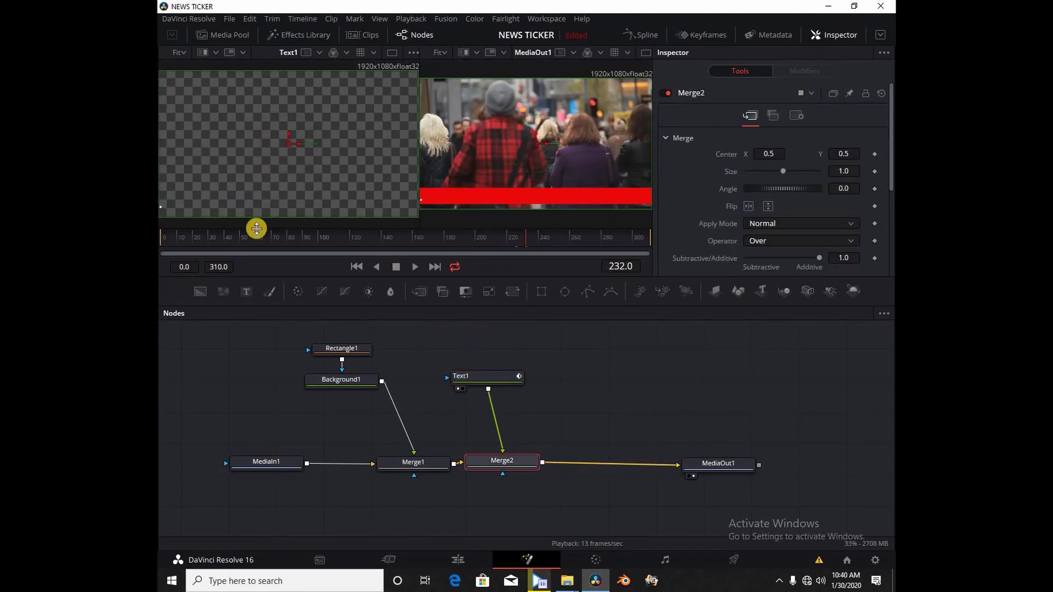
- Preview the scrolling ticker, then add an unconnected Background2 node to the graph
click(174, 241)
key(space)
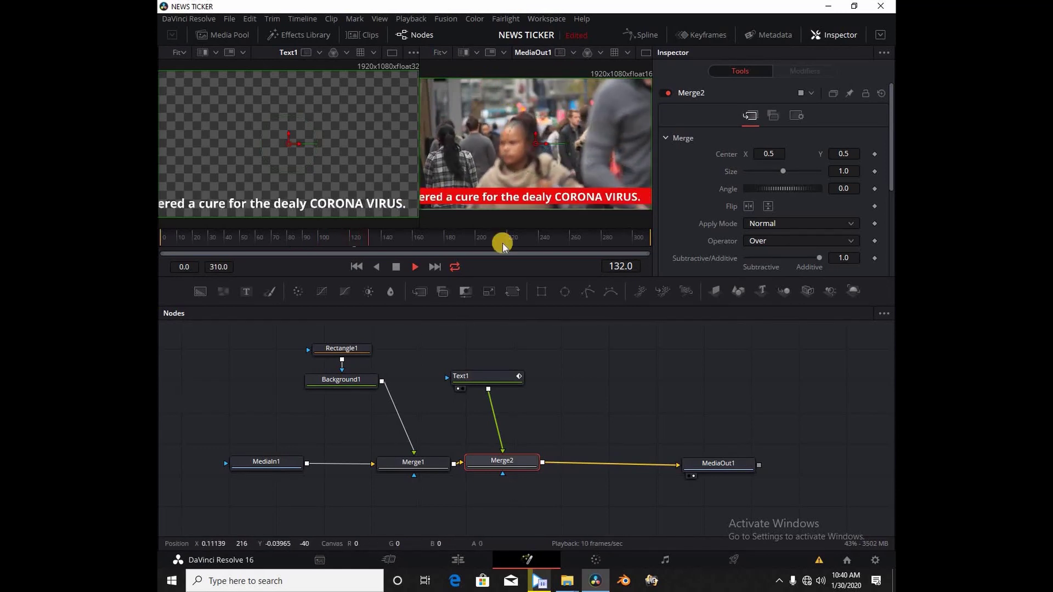
key(space)
drag(199, 292, 598, 372)
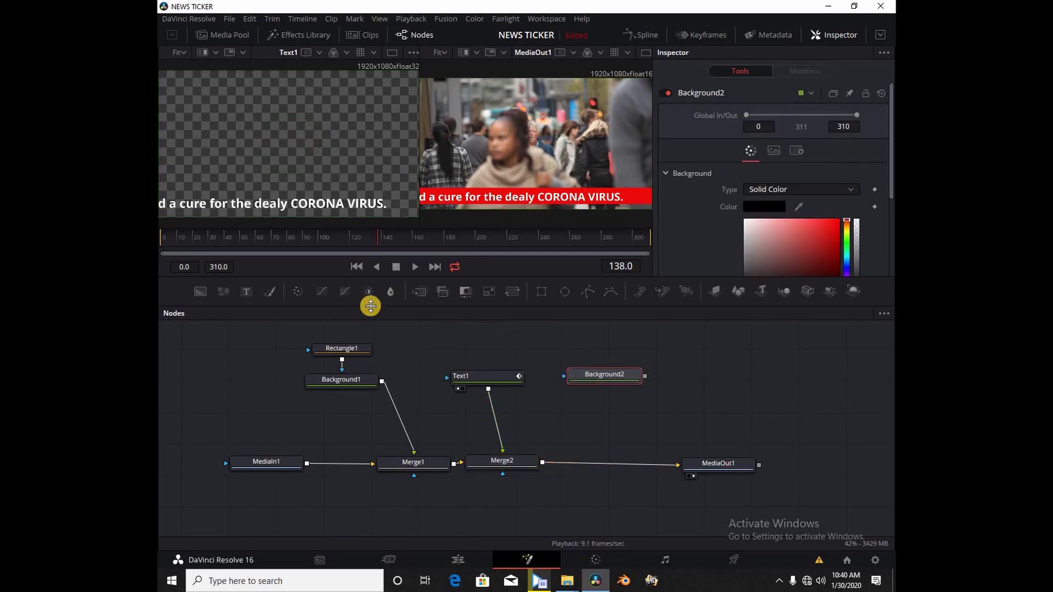
- Layer Background2 through Merge3, mask it with Rectangle2, and colour it dark red
drag(390, 291, 596, 455)
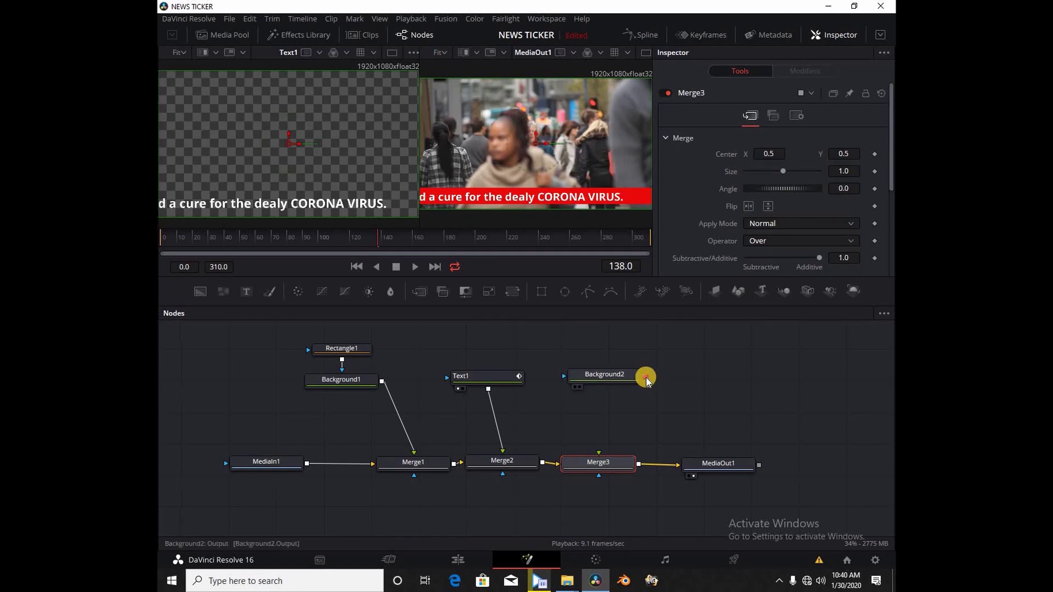
drag(646, 379, 603, 462)
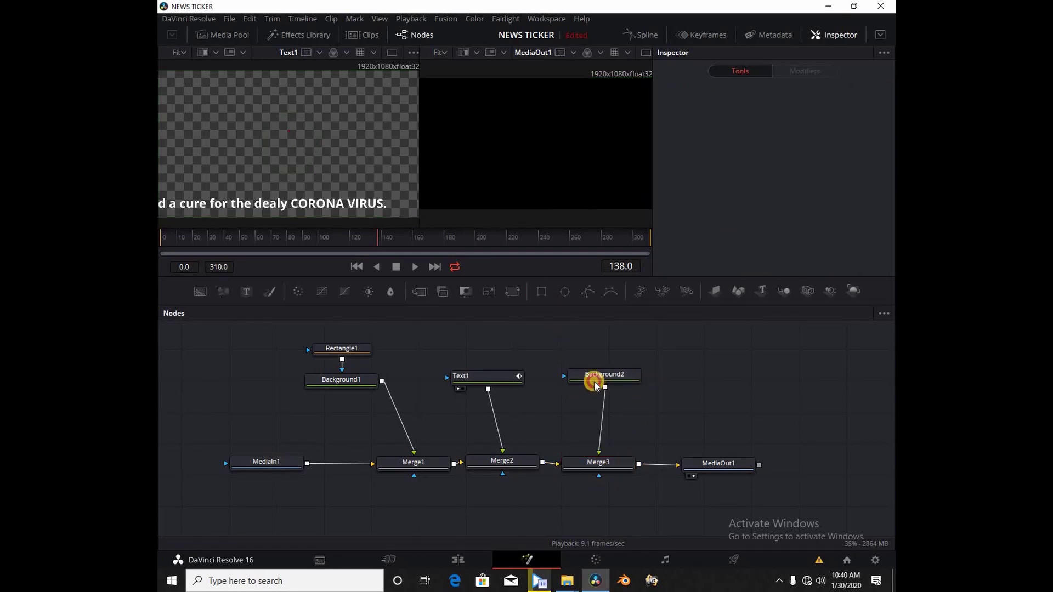
click(594, 375)
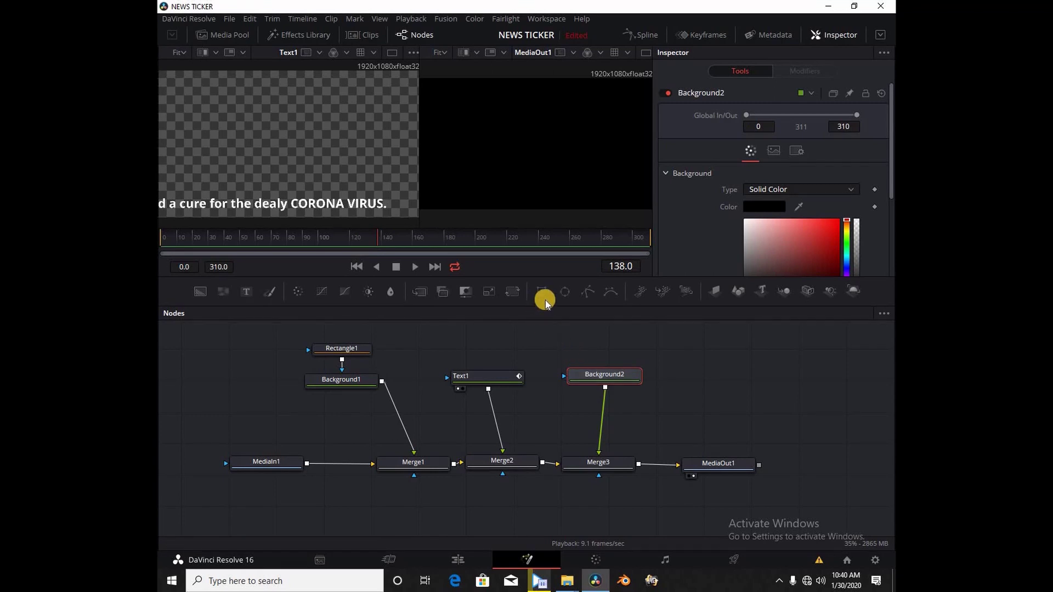
click(544, 299)
click(603, 379)
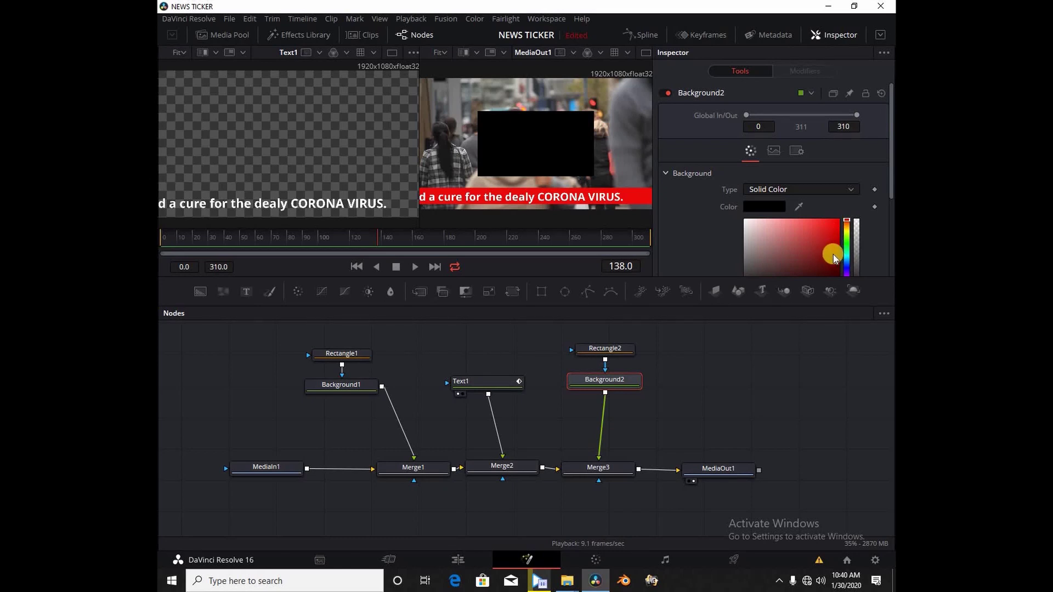
click(833, 255)
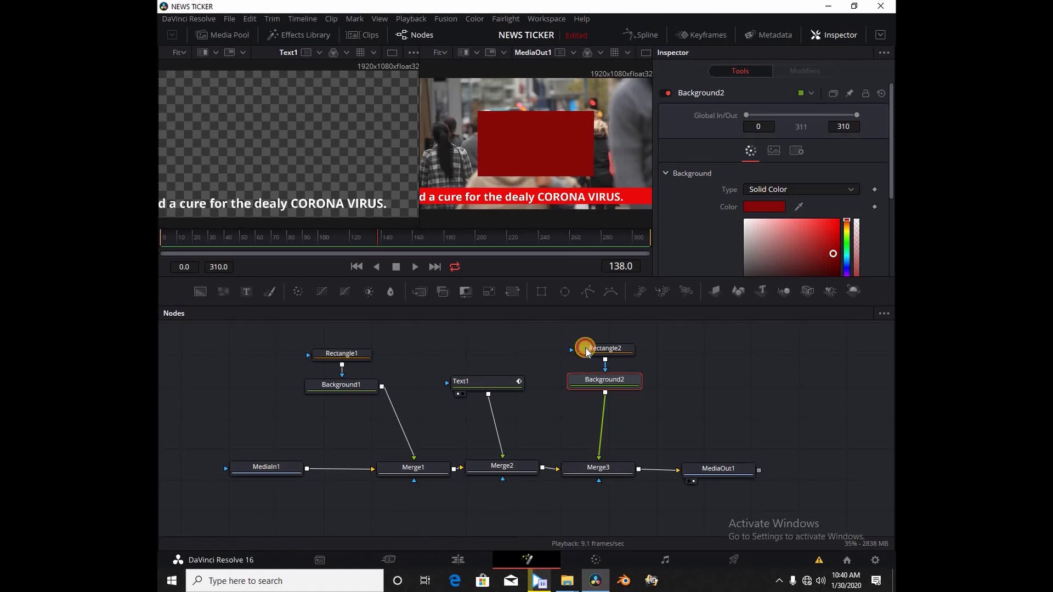
drag(600, 348, 610, 204)
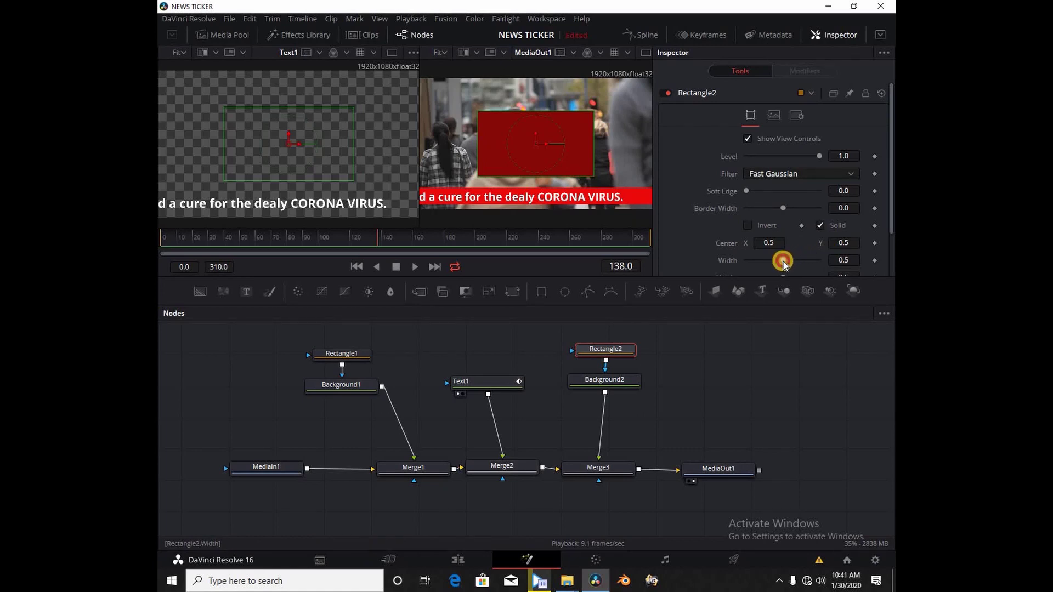
- Size Rectangle2 to width 0.157, height 0.131 and place it at the bar's left end
drag(781, 264, 766, 266)
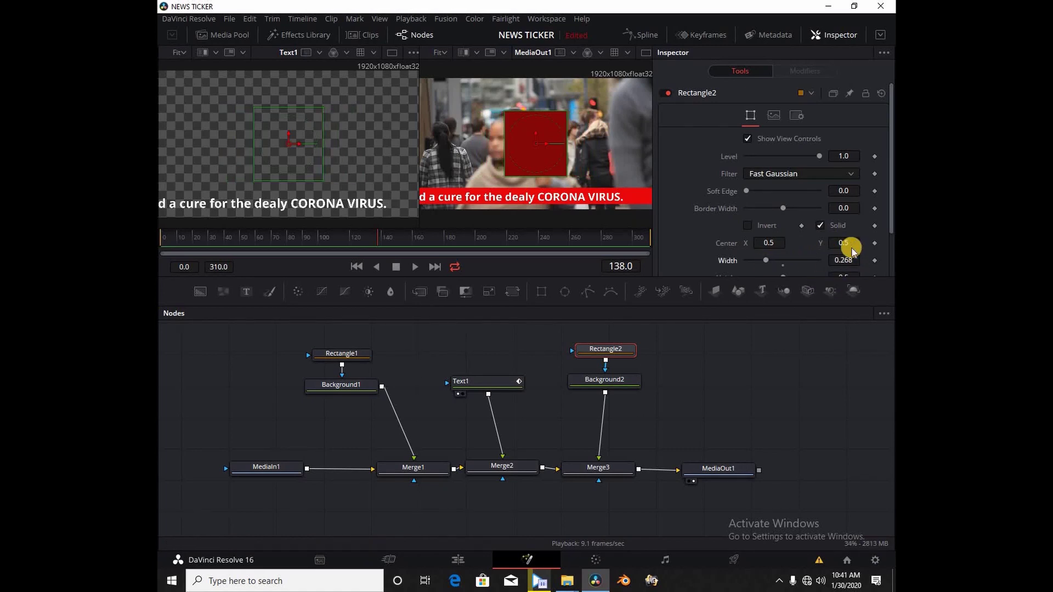
scroll(784, 227, down, 1)
drag(779, 226, 757, 241)
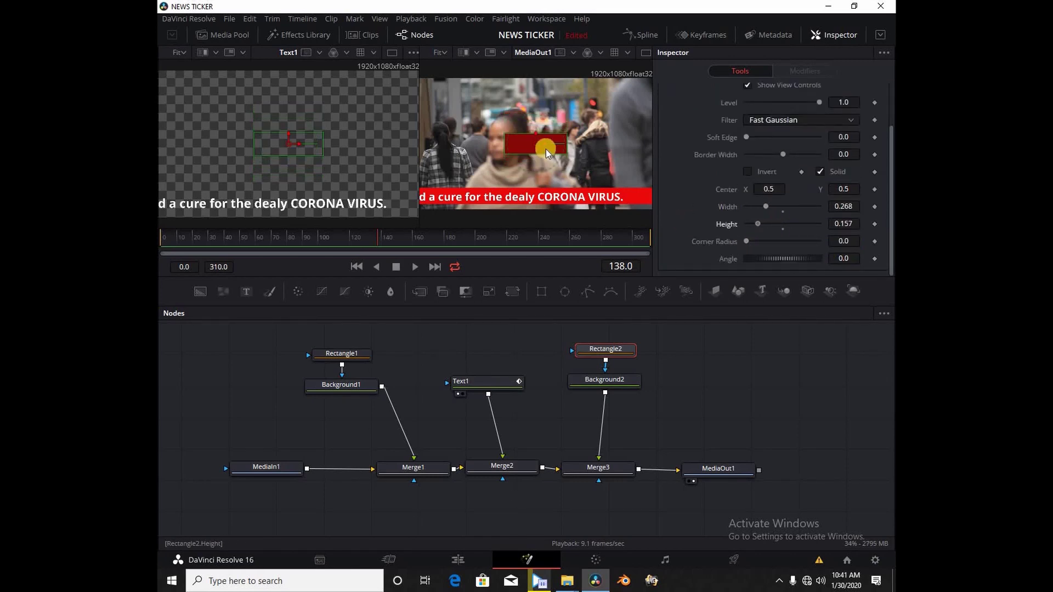
drag(538, 147, 491, 163)
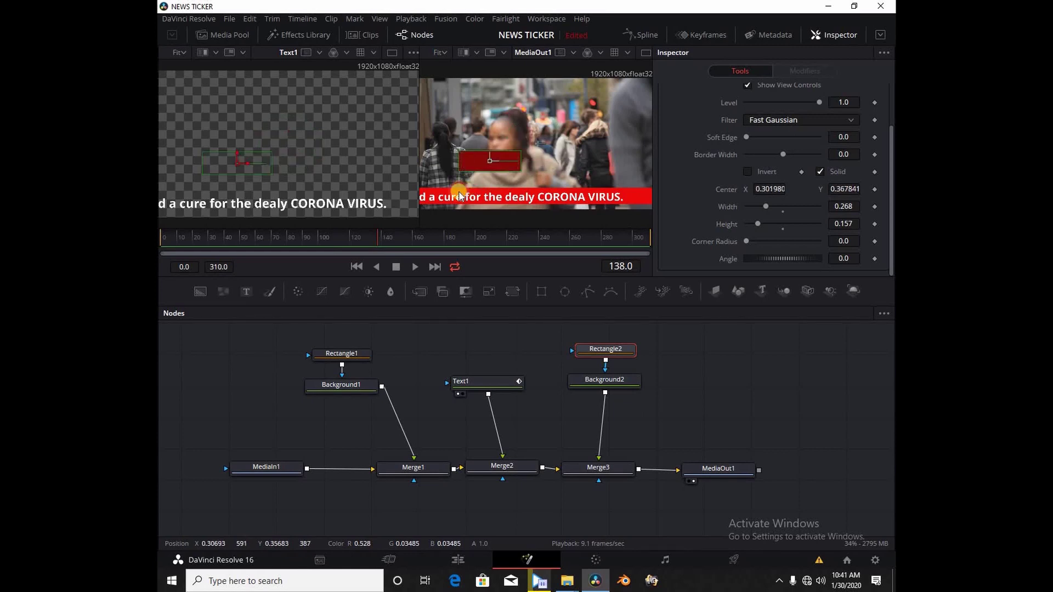
drag(459, 196, 450, 196)
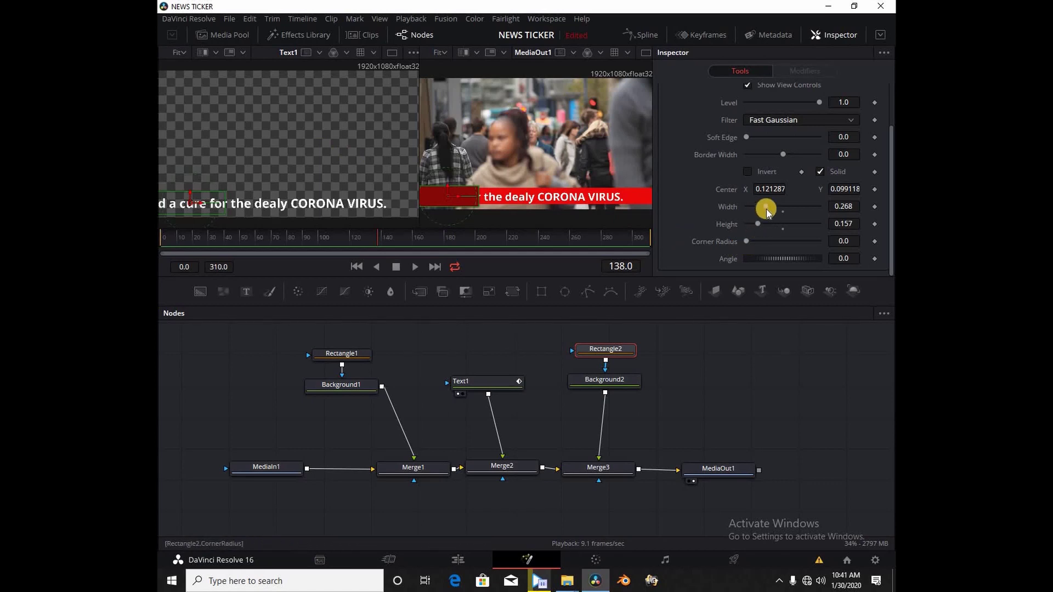
drag(762, 210, 757, 214)
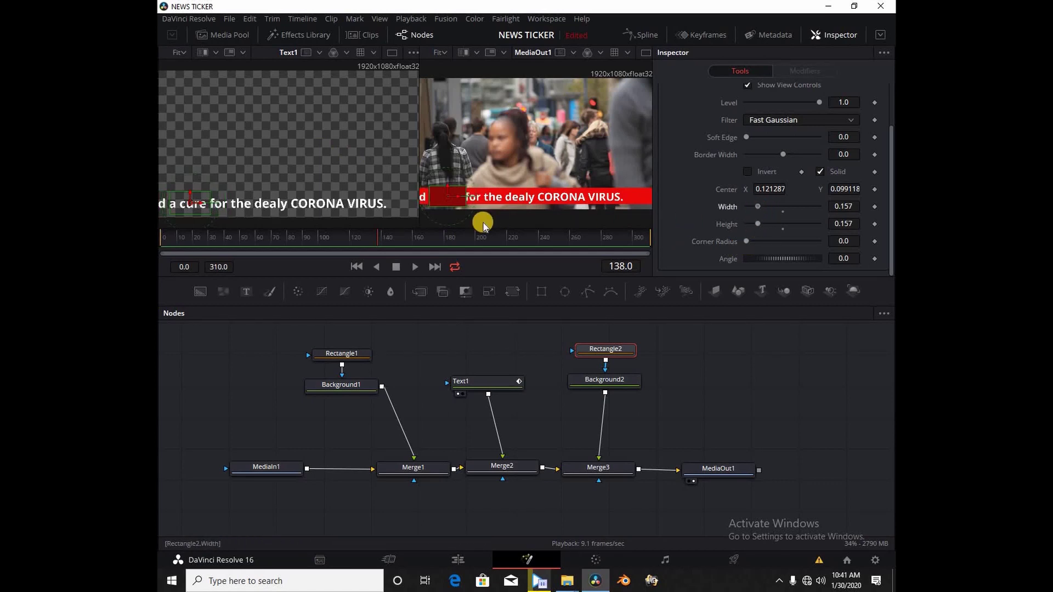
click(442, 199)
drag(442, 199, 441, 199)
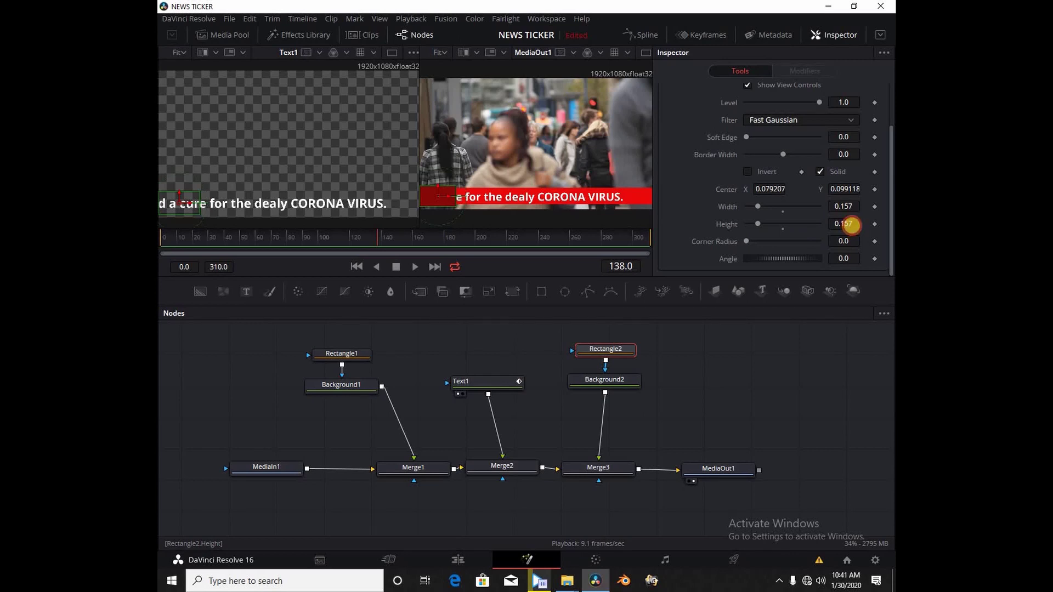
drag(844, 224, 839, 224)
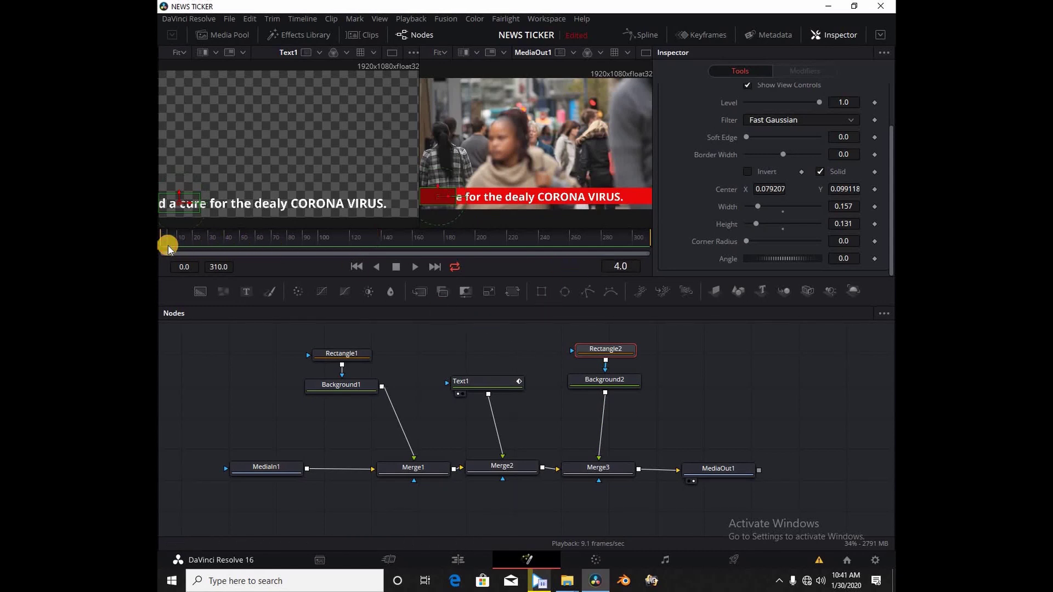
- Play the ticker preview and add a new, unconnected Text2 node to the node graph
key(space)
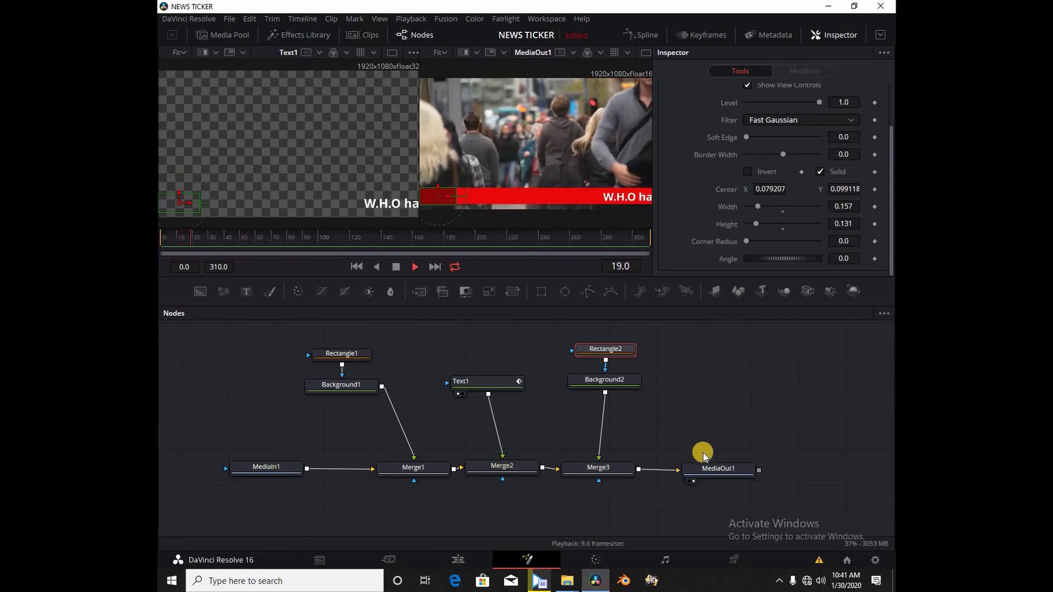
click(709, 469)
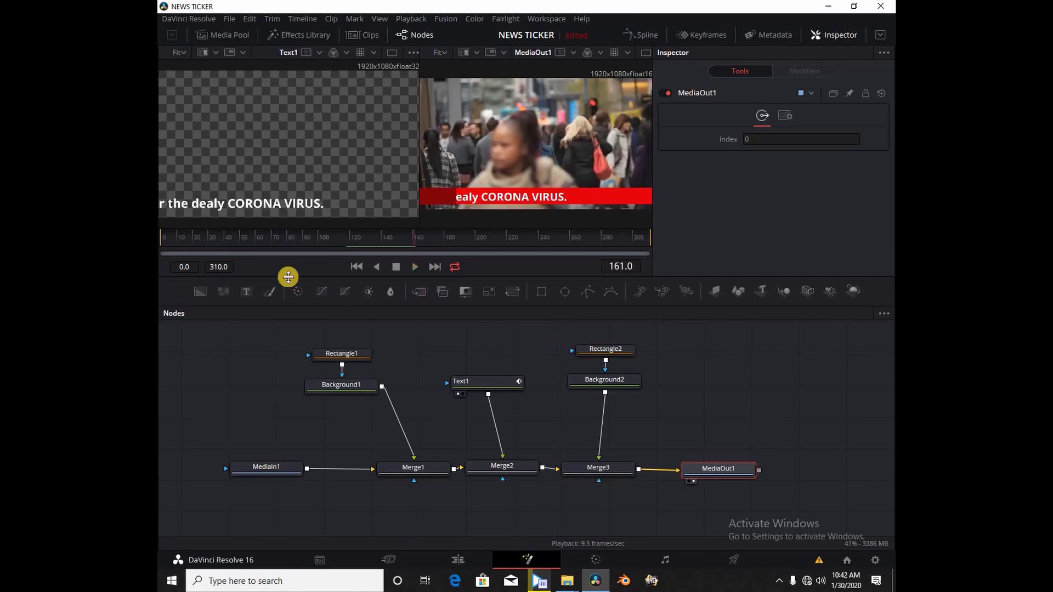
drag(246, 291, 715, 470)
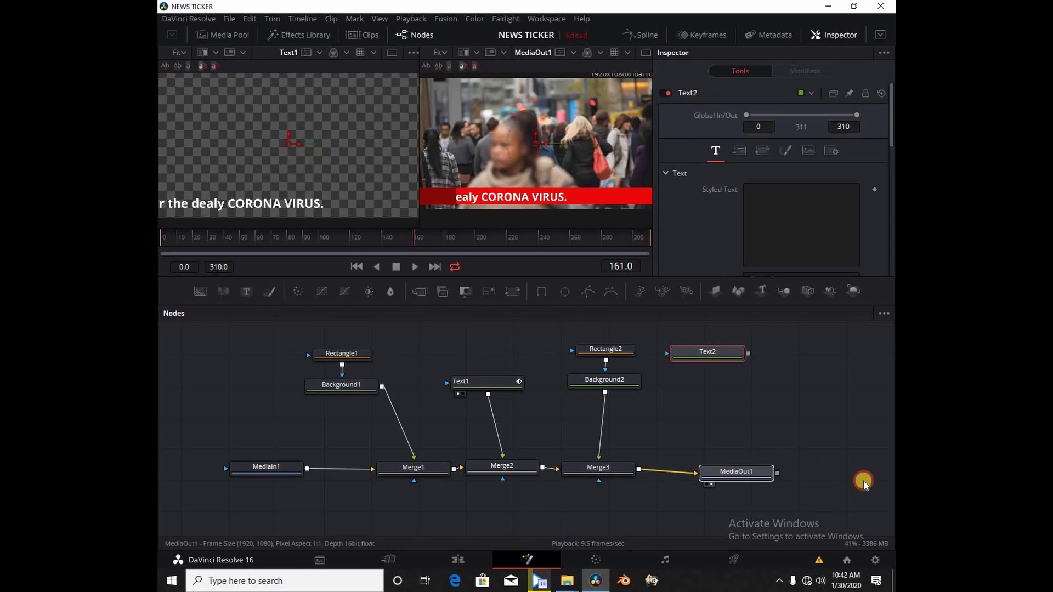
- Insert Merge4 before MediaOut1, feed Text2 into it, and type the caption 'BBC NEWS'
drag(864, 483, 835, 471)
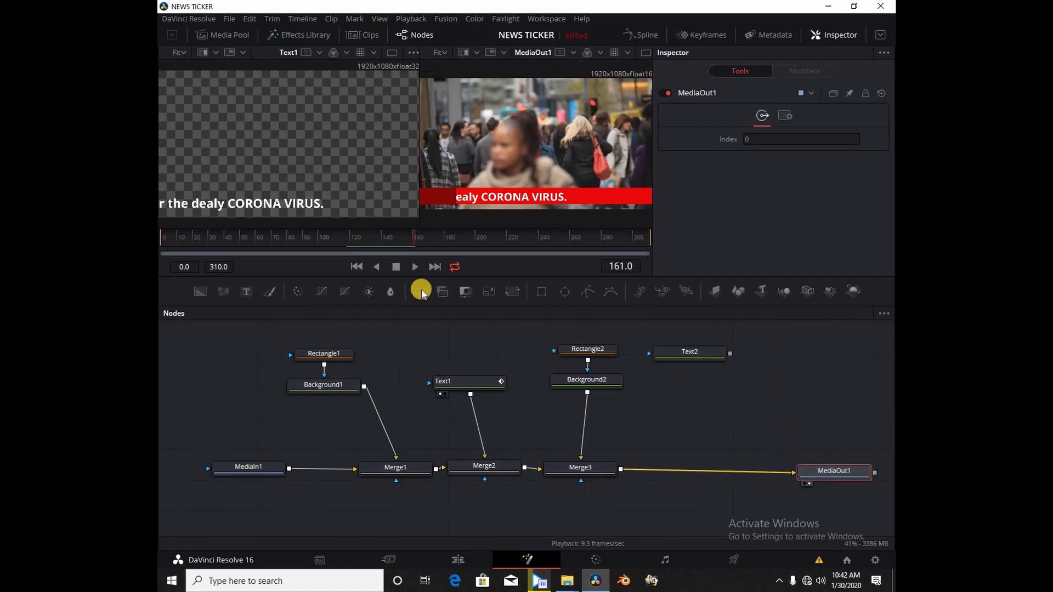
drag(422, 291, 663, 459)
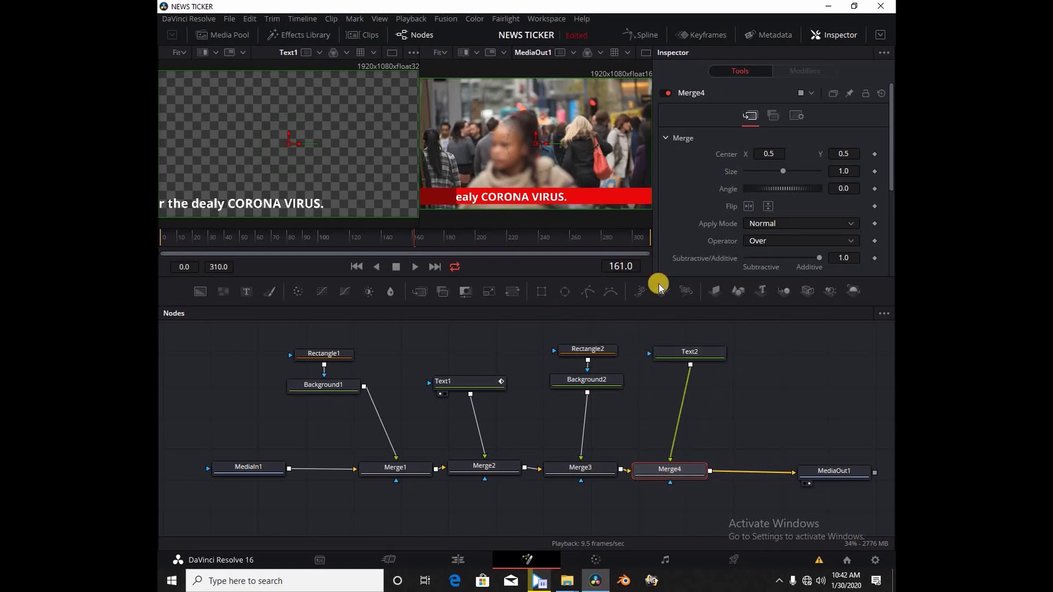
click(749, 194)
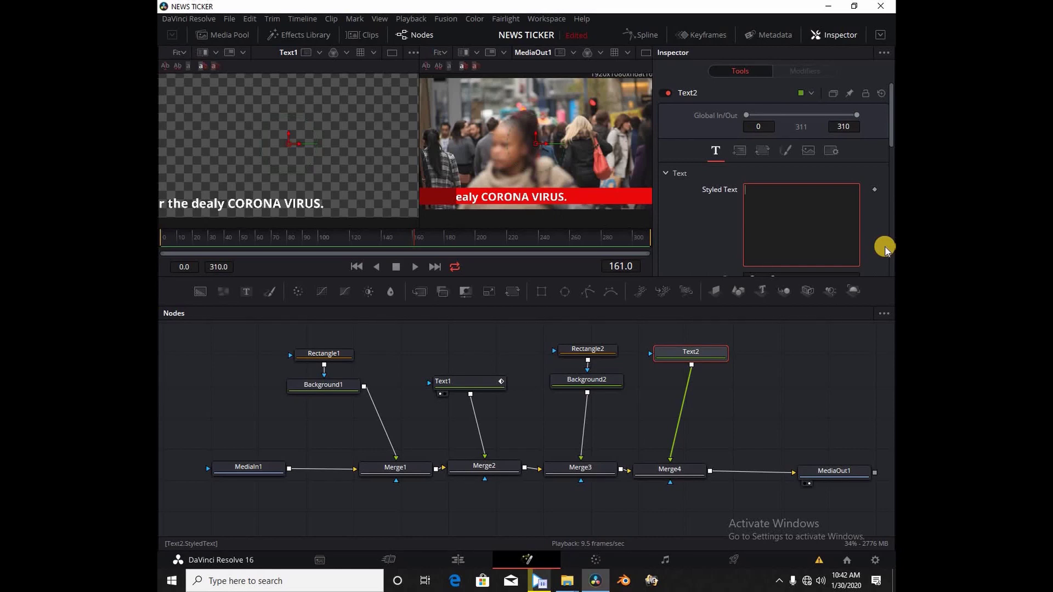
text(BBC N)
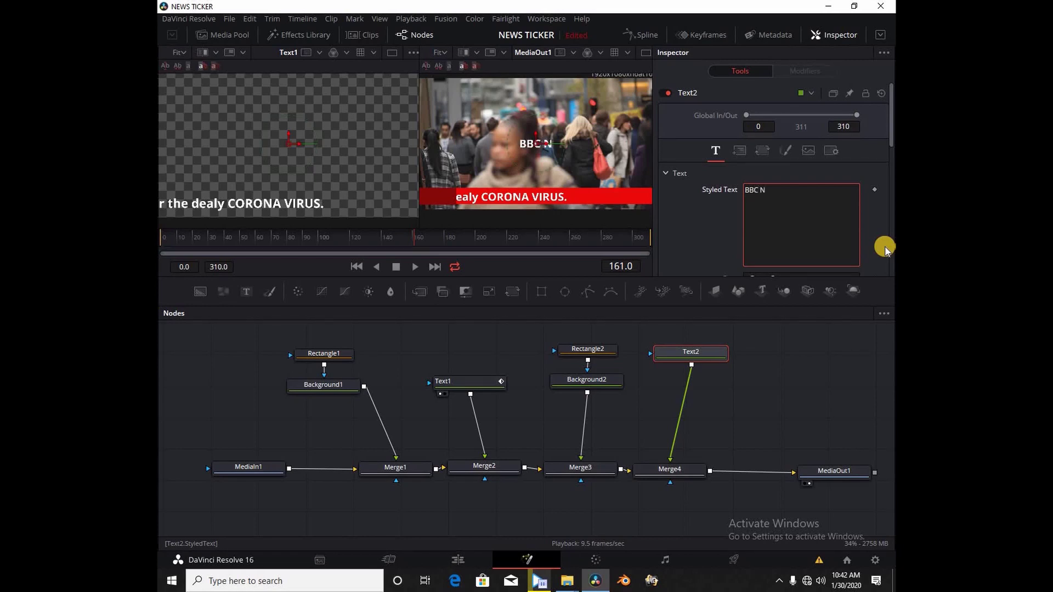
text(EWS)
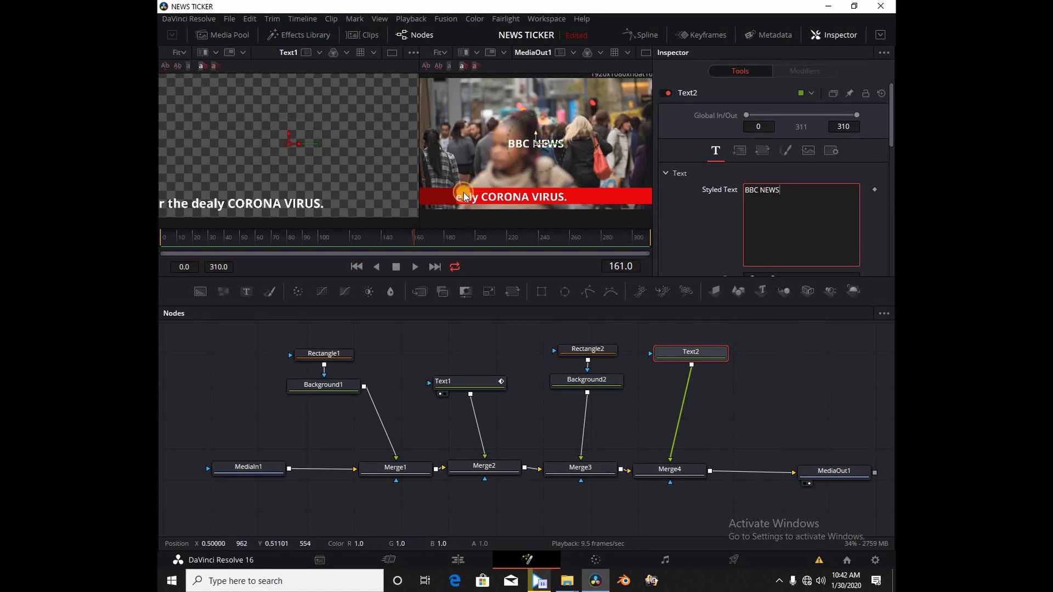
- Move the BBC NEWS text onto the red box and reduce its Size to 0.0505
drag(463, 196, 447, 201)
click(855, 196)
scroll(845, 213, down, 2)
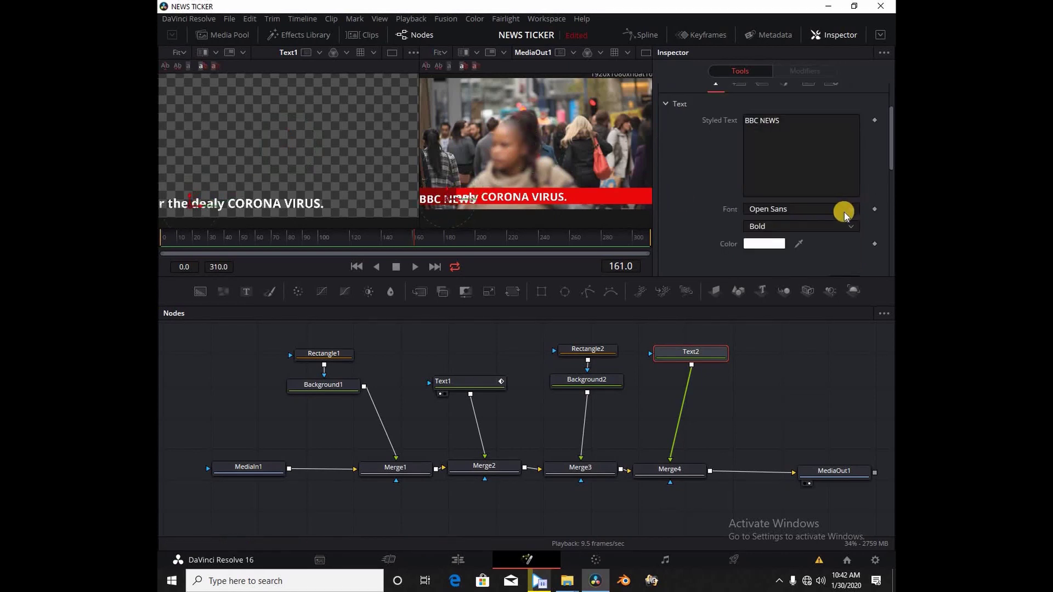
scroll(844, 214, down, 2)
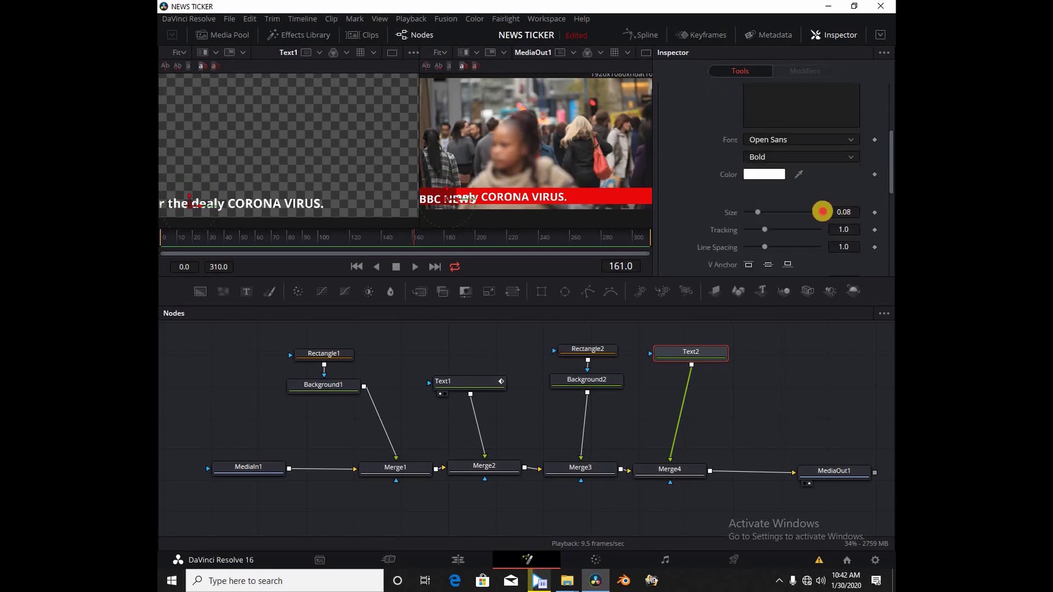
drag(822, 212, 790, 212)
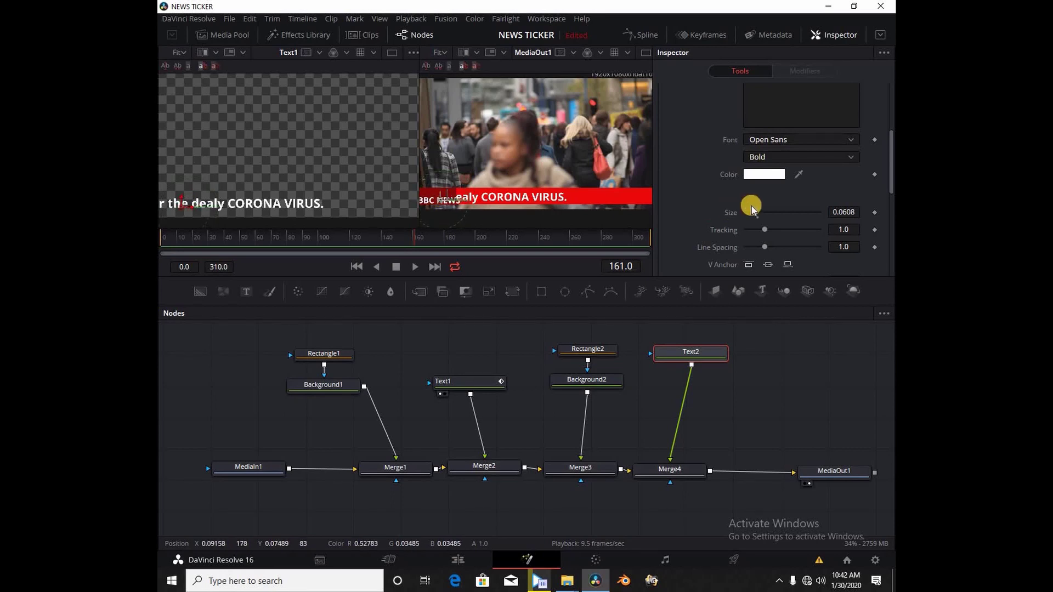
drag(839, 214, 824, 215)
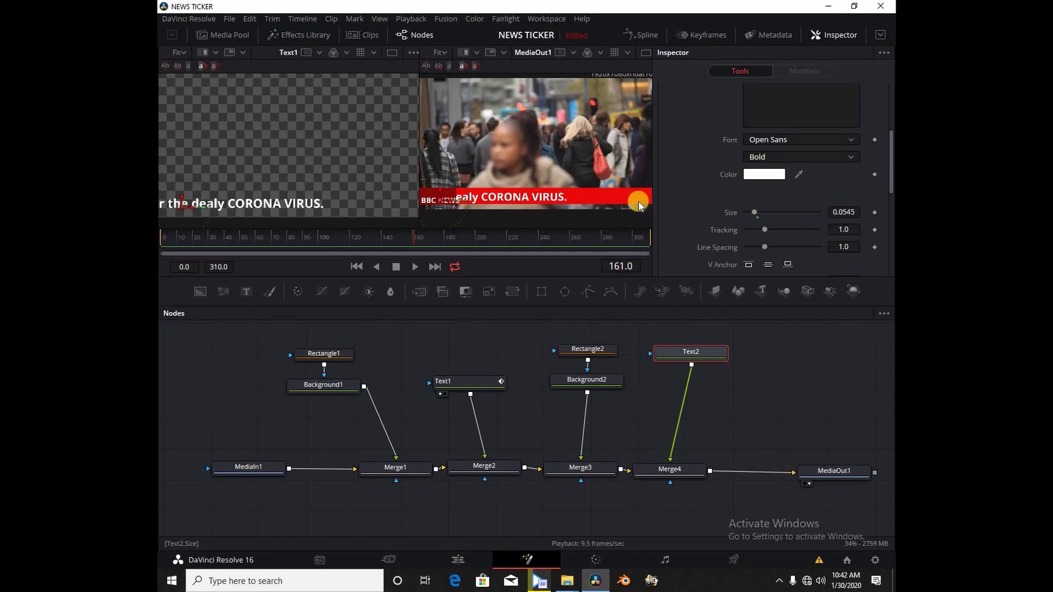
drag(639, 205, 447, 202)
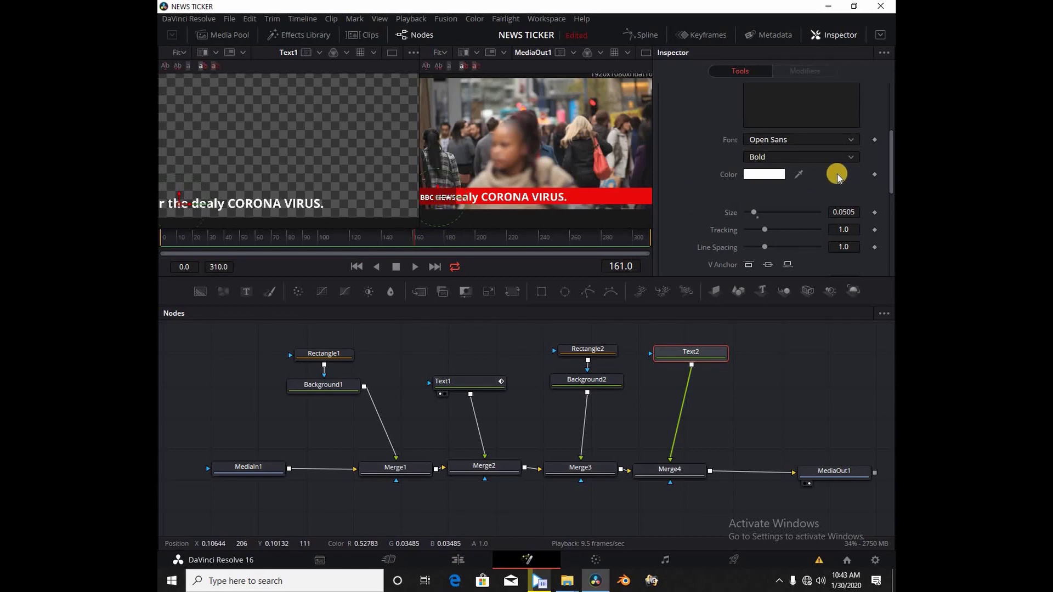
- Nudge the caption's Layout Center right to 0.076208, 0.090308
scroll(745, 97, up, 2)
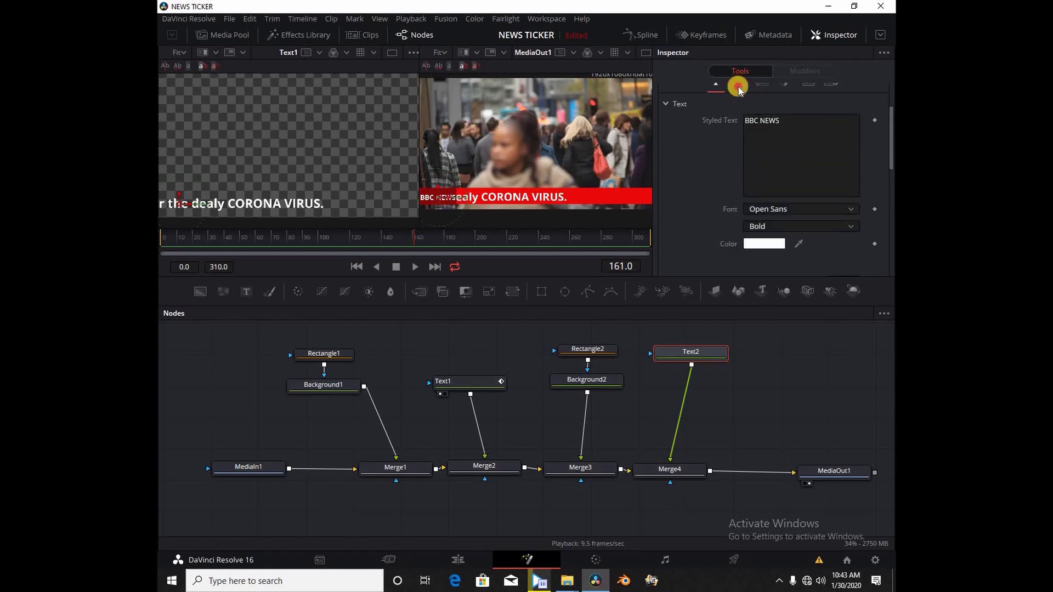
click(738, 86)
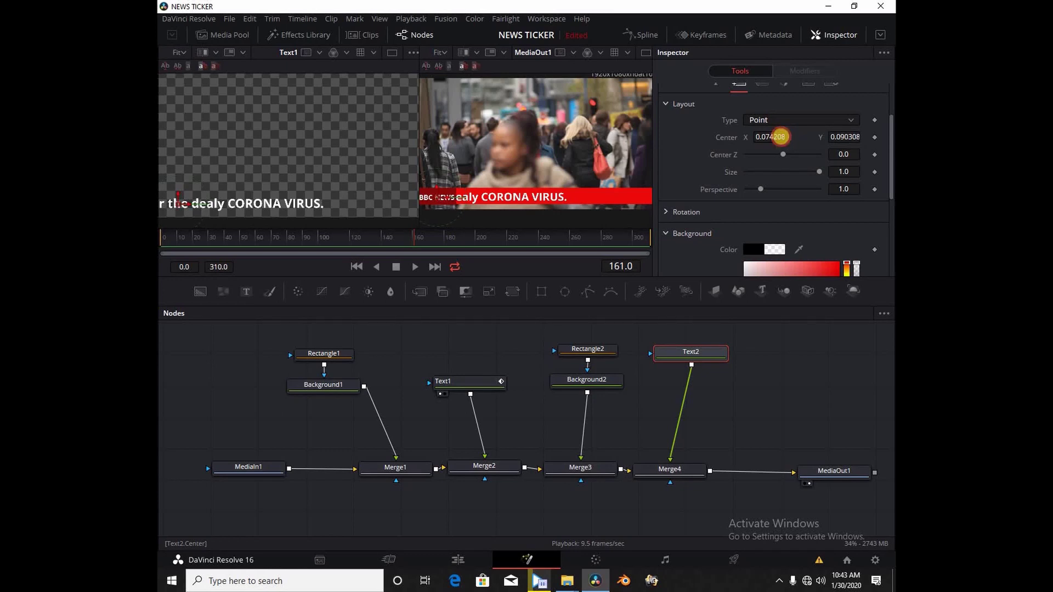
drag(781, 137, 783, 136)
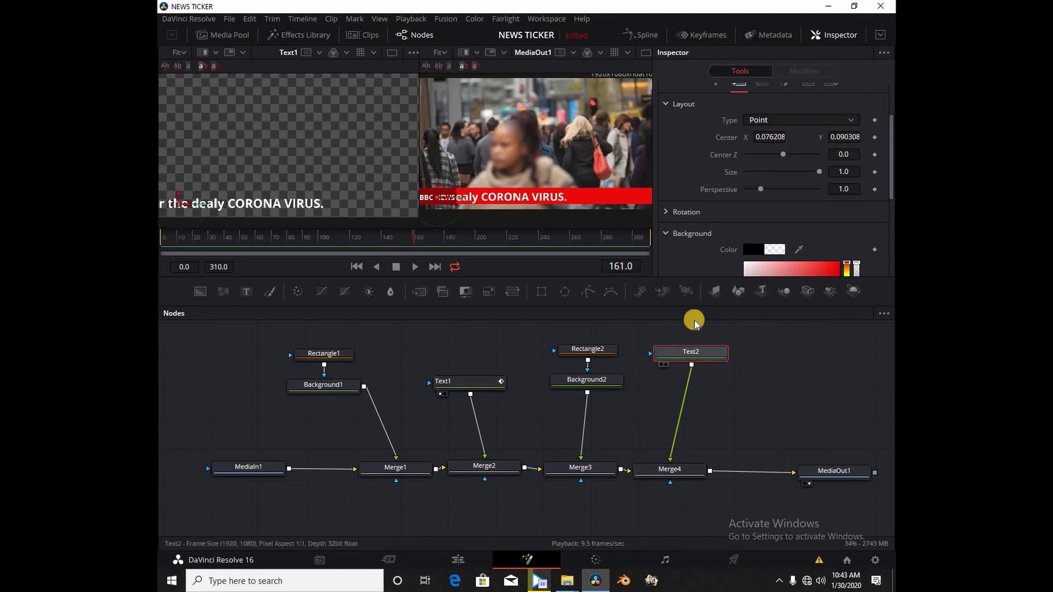
click(828, 471)
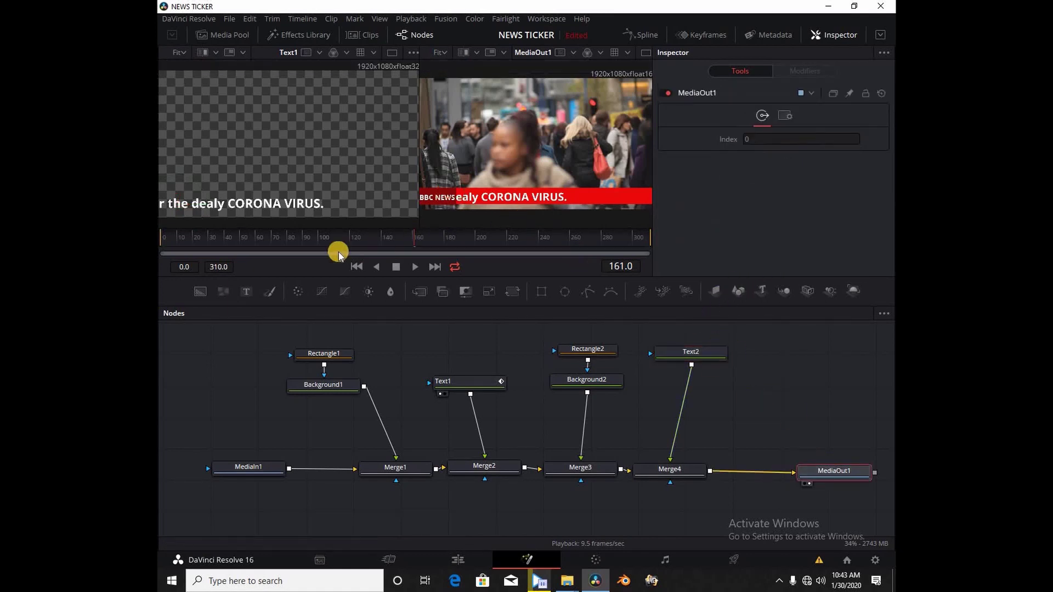
- Replay the ticker from the first frame and stop it at frame 116
click(170, 247)
key(space)
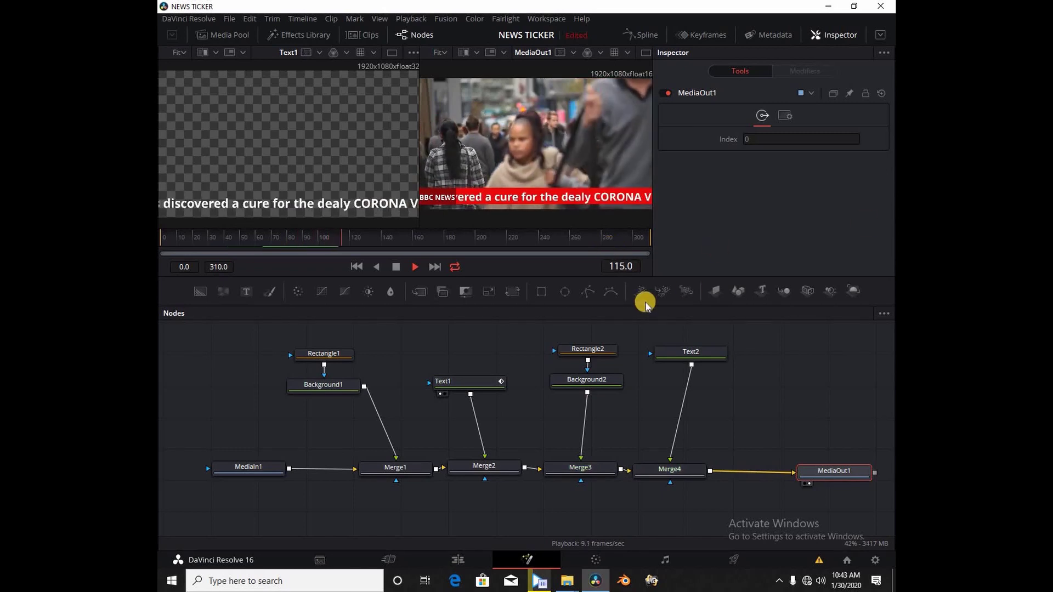
key(space)
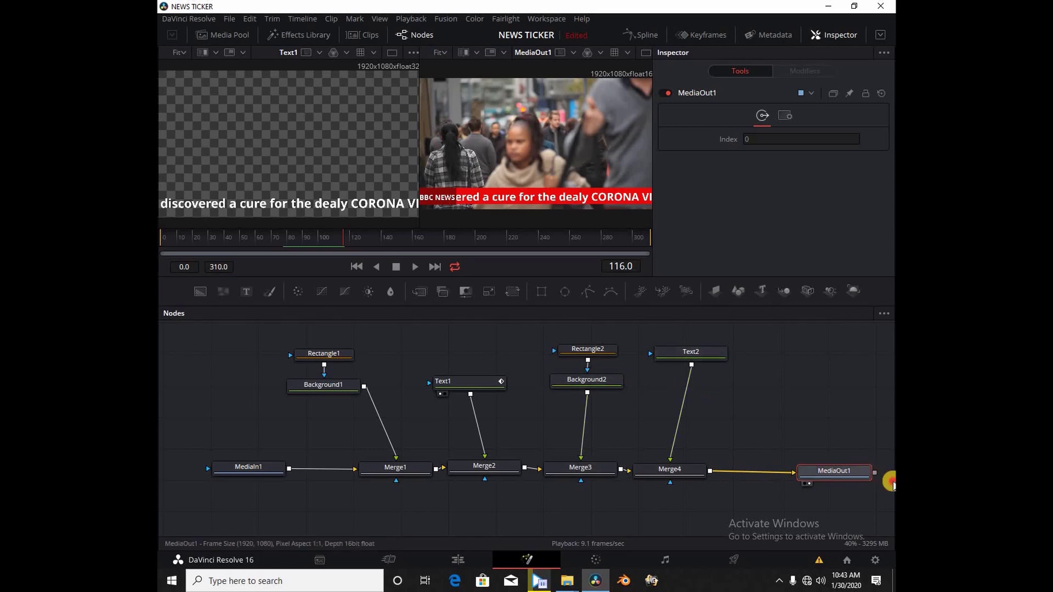
- Insert Merge5 between Merge4 and MediaOut1, rearranging the node chain to make room
click(851, 477)
drag(851, 477, 894, 483)
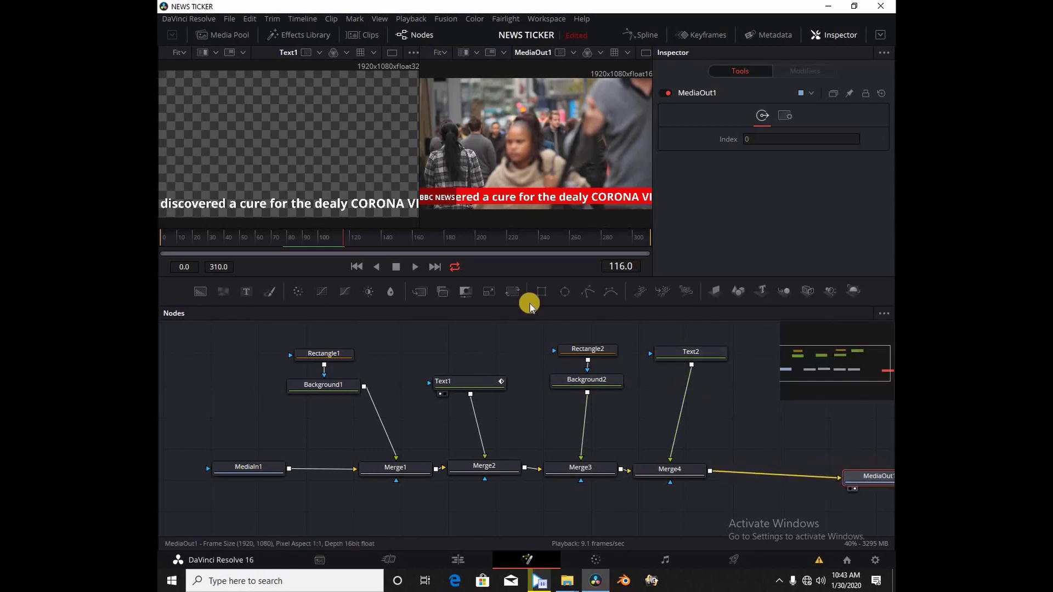
drag(421, 291, 761, 473)
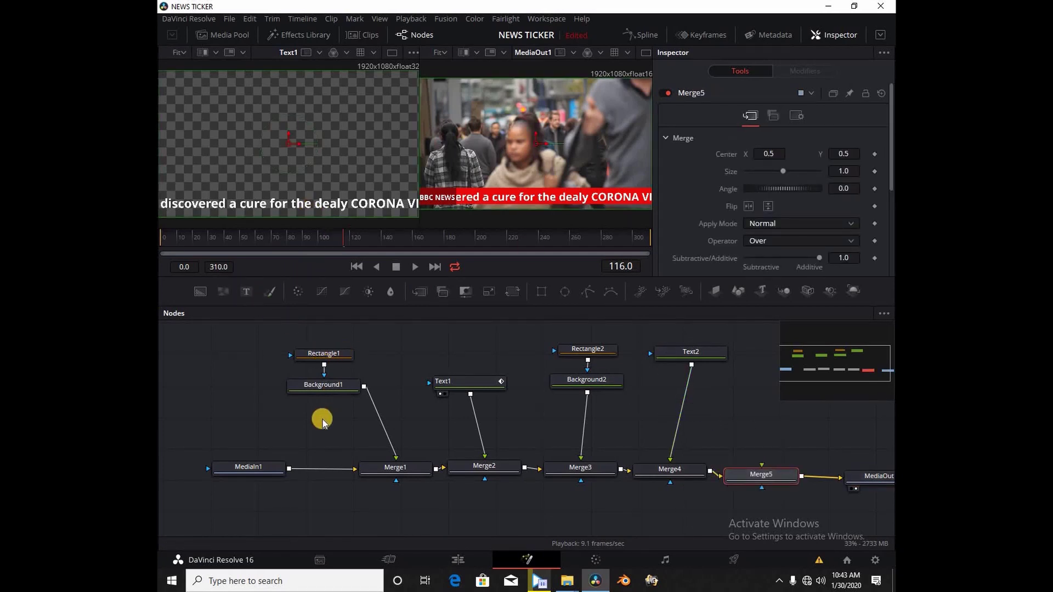
drag(207, 340, 665, 477)
drag(516, 463, 364, 472)
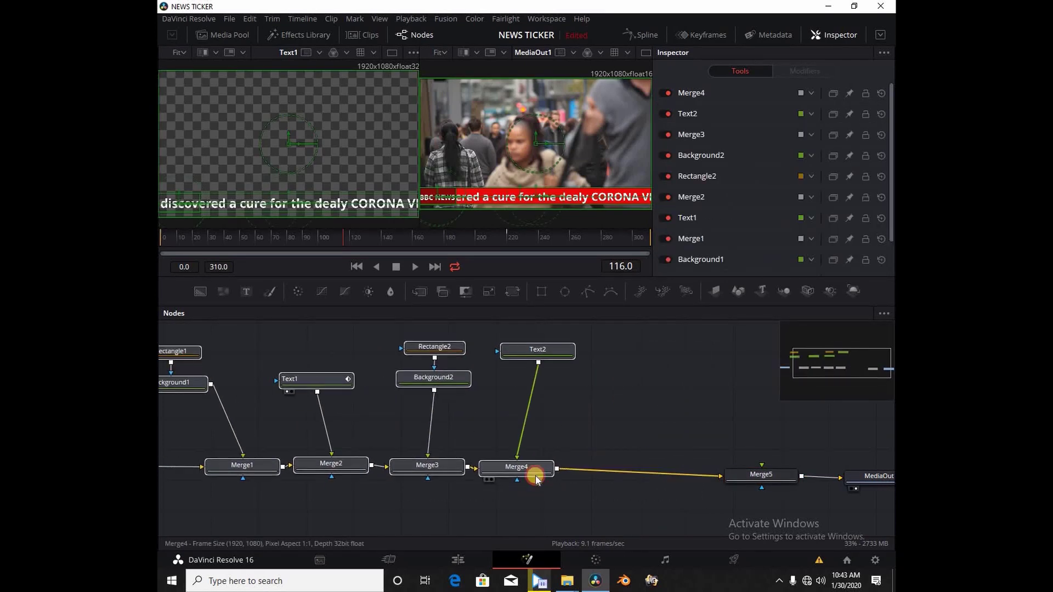
drag(695, 479, 677, 477)
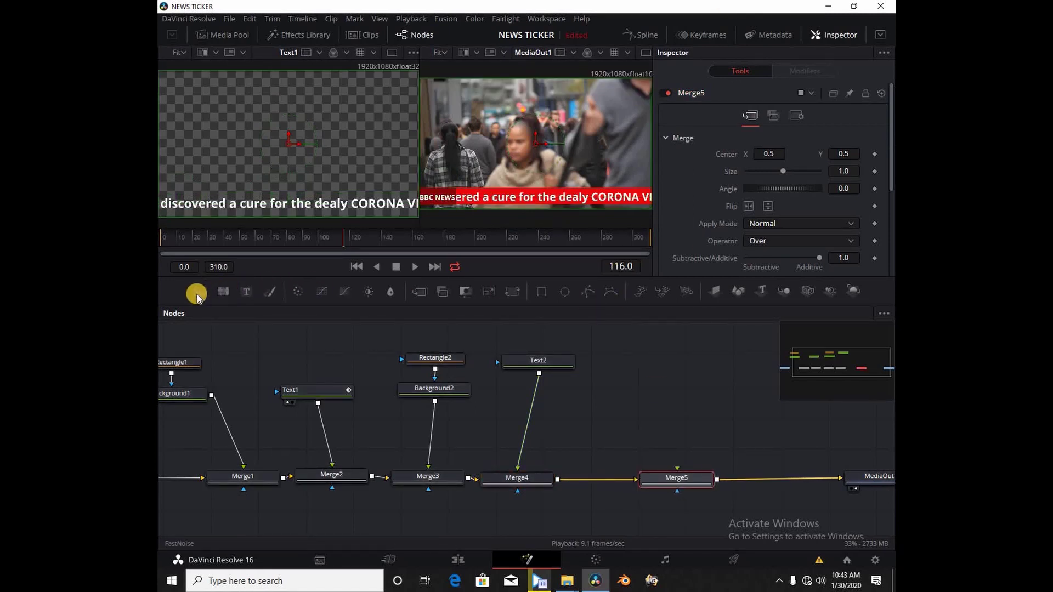
- Connect a red Background3 into Merge5 and give it a Rectangle mask
drag(197, 296, 670, 403)
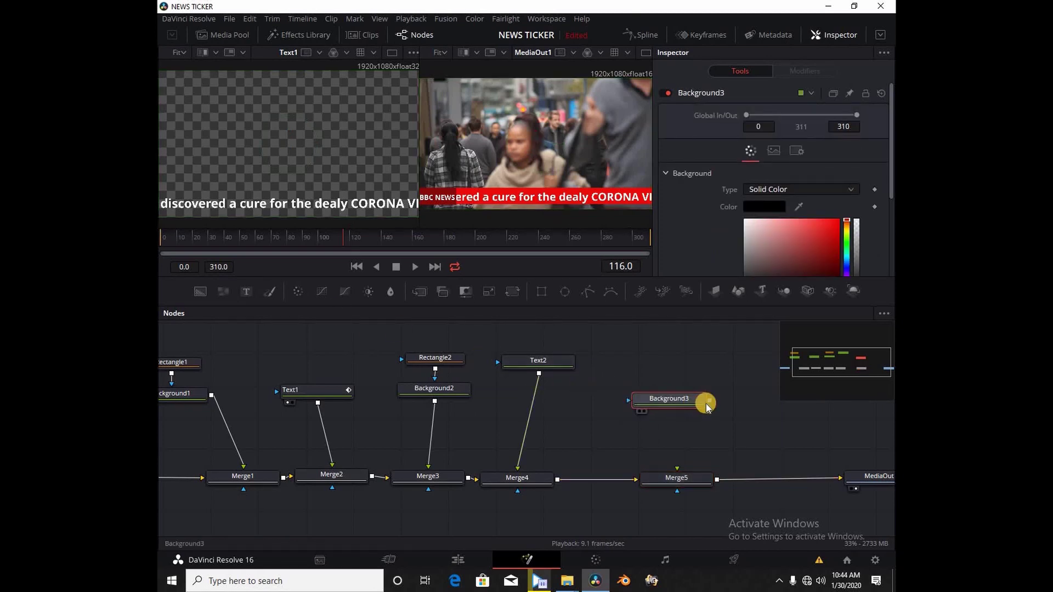
drag(711, 399, 674, 472)
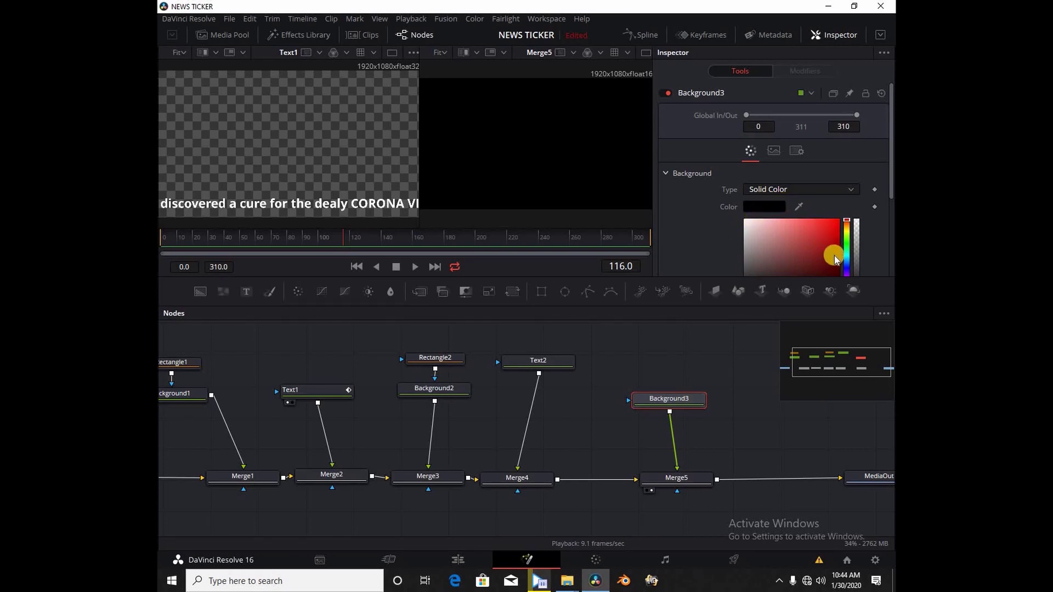
click(835, 254)
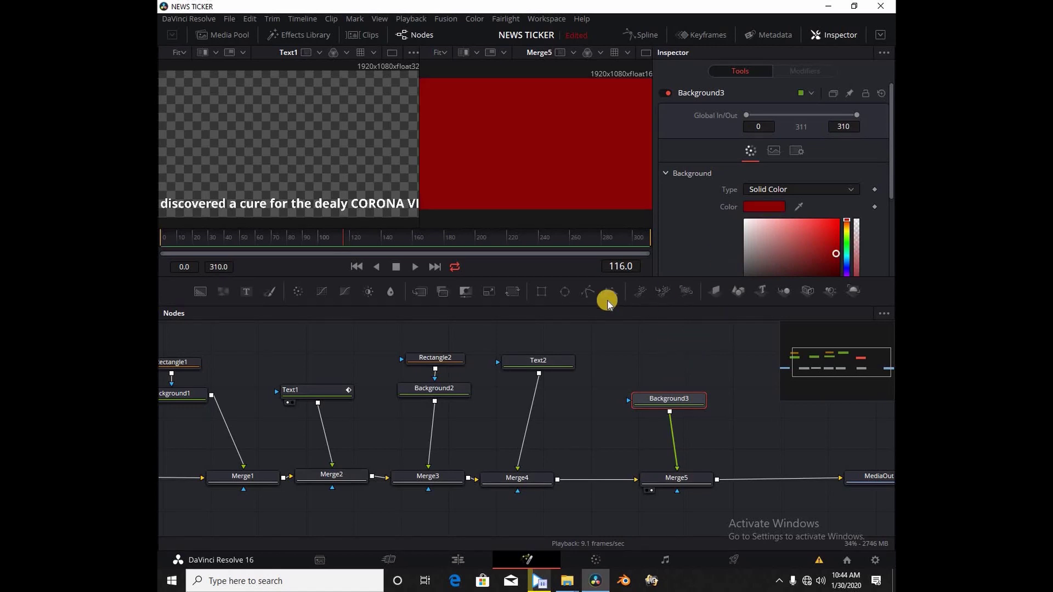
click(544, 293)
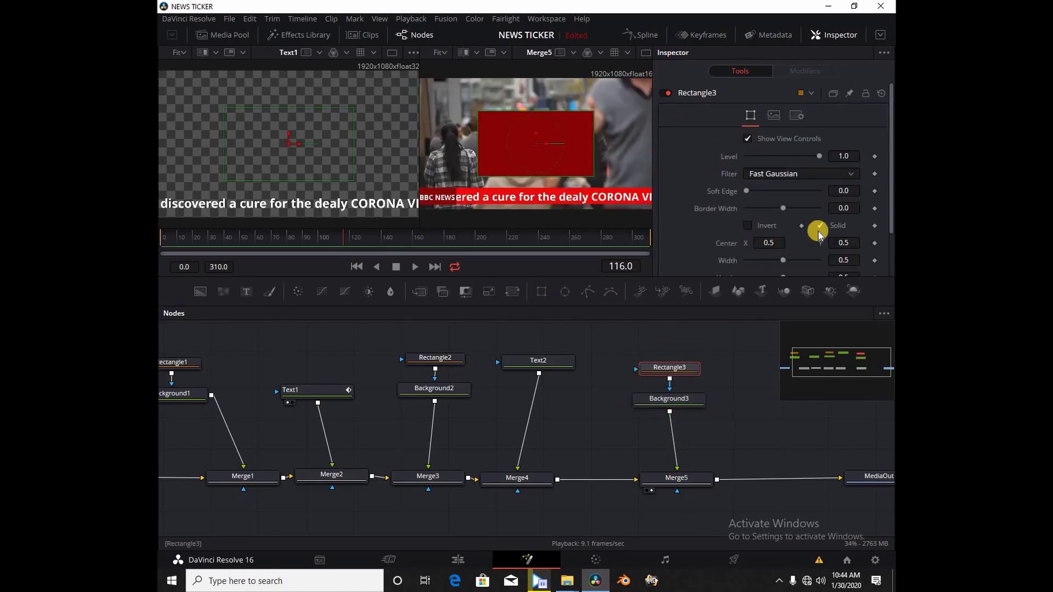
- Resize Rectangle3 to width 0.15, height 0.126 and centre it near 0.92, 0.906
scroll(769, 215, down, 2)
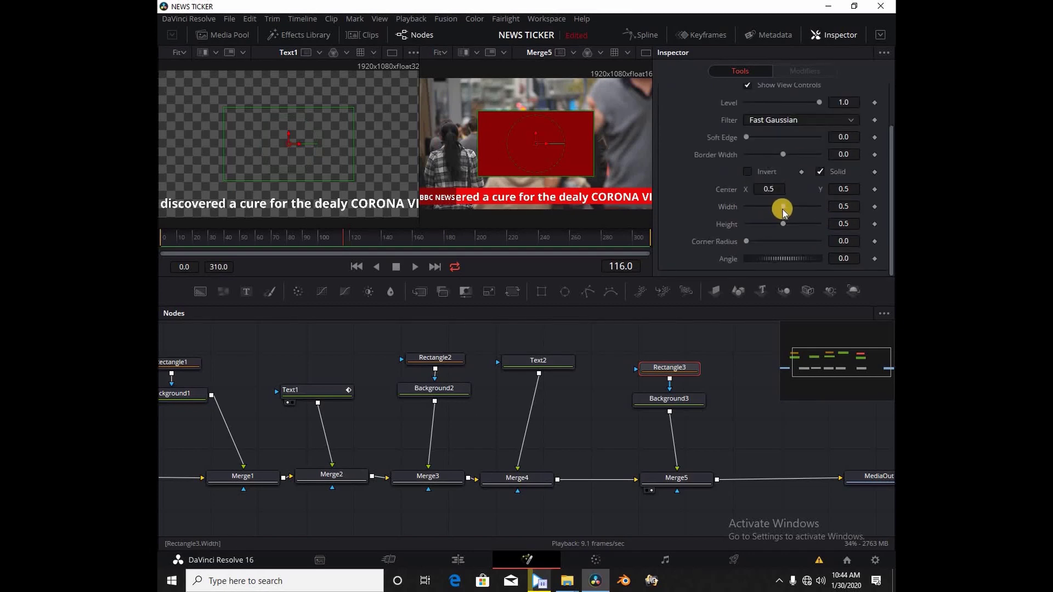
click(758, 211)
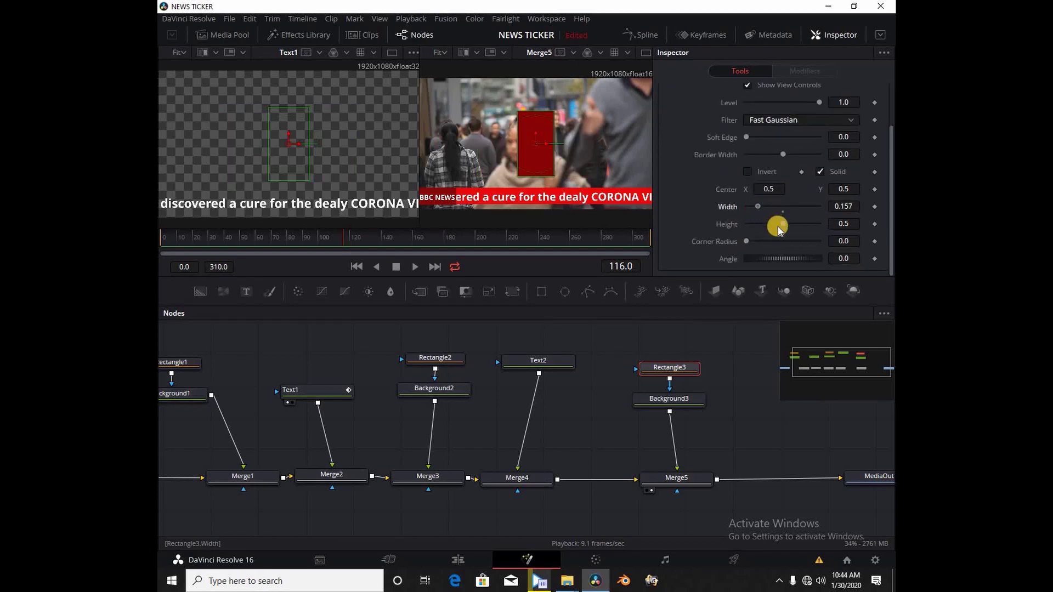
mouse_move(763, 231)
mouse_down()
mouse_move(747, 231)
mouse_move(755, 224)
mouse_up()
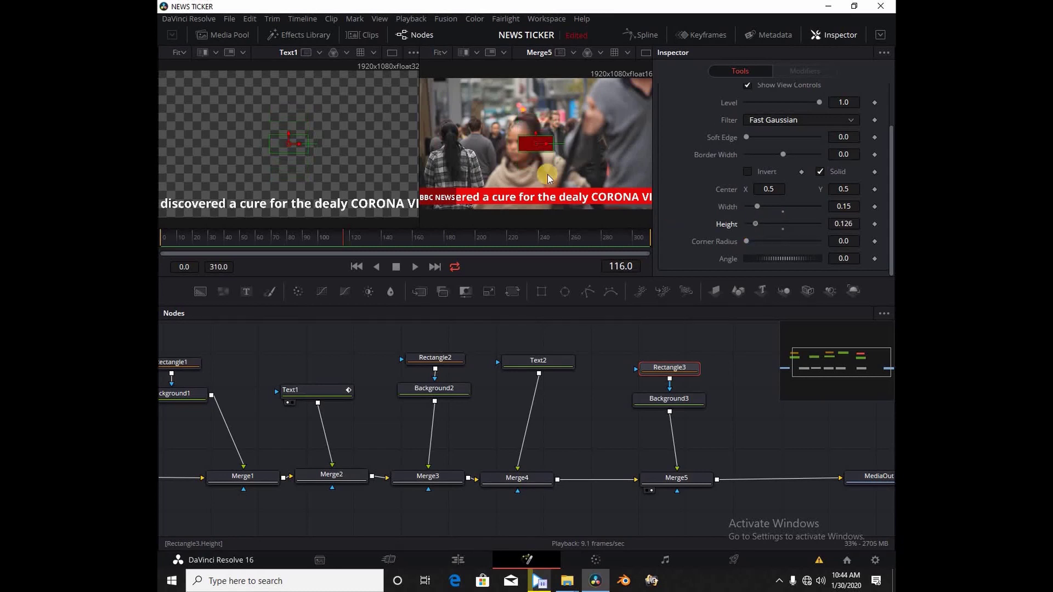
drag(539, 153, 633, 91)
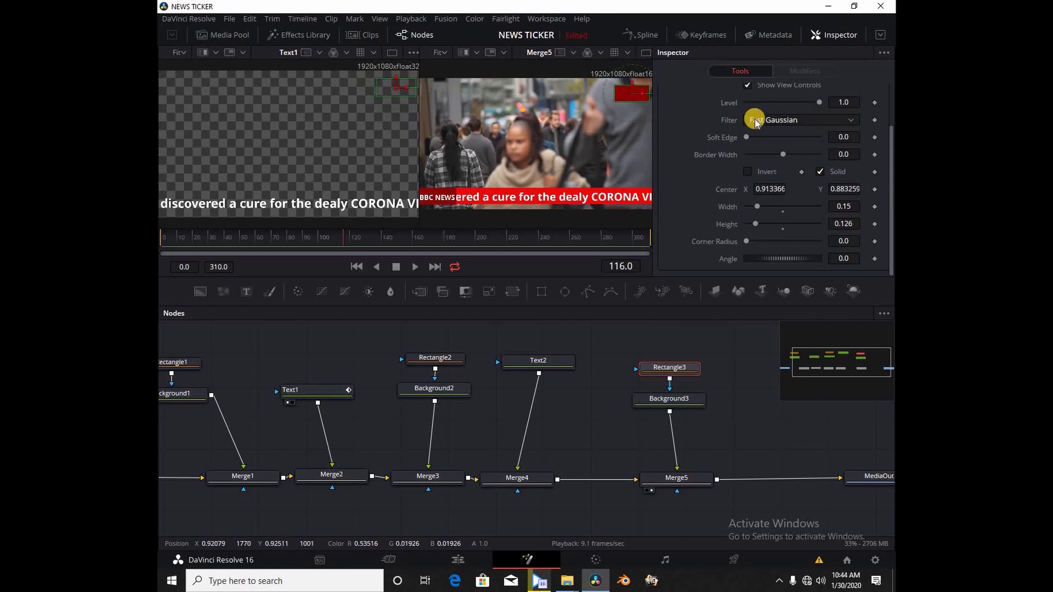
scroll(768, 139, up, 2)
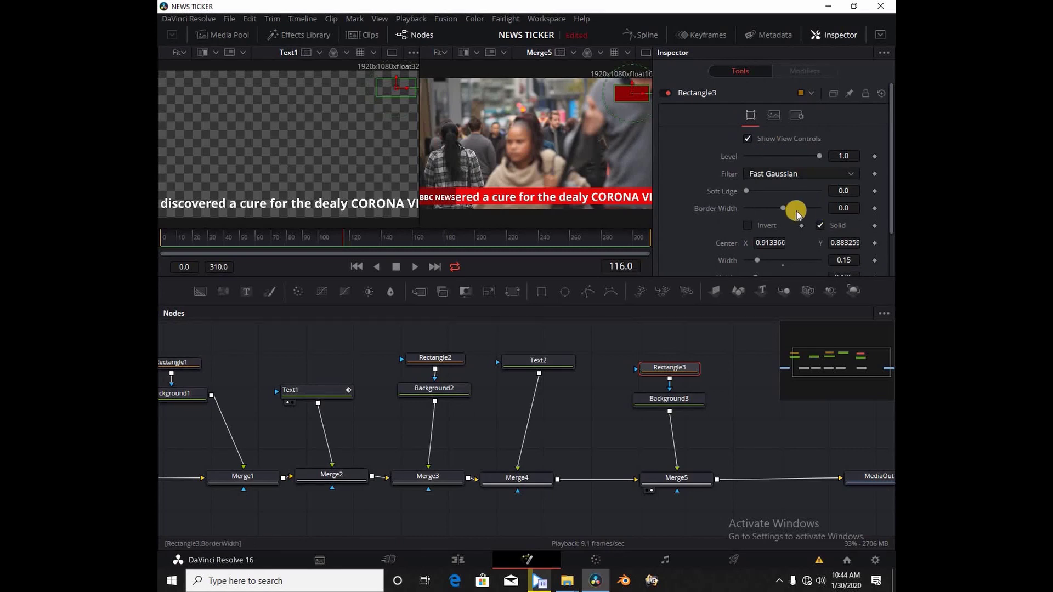
scroll(796, 205, down, 2)
drag(843, 189, 848, 189)
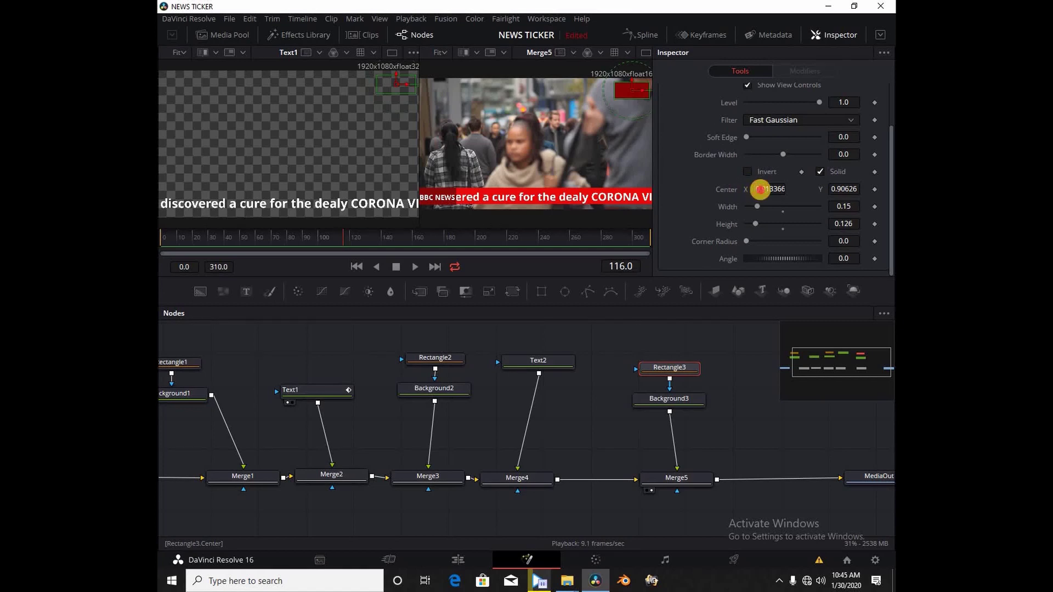
drag(760, 189, 759, 190)
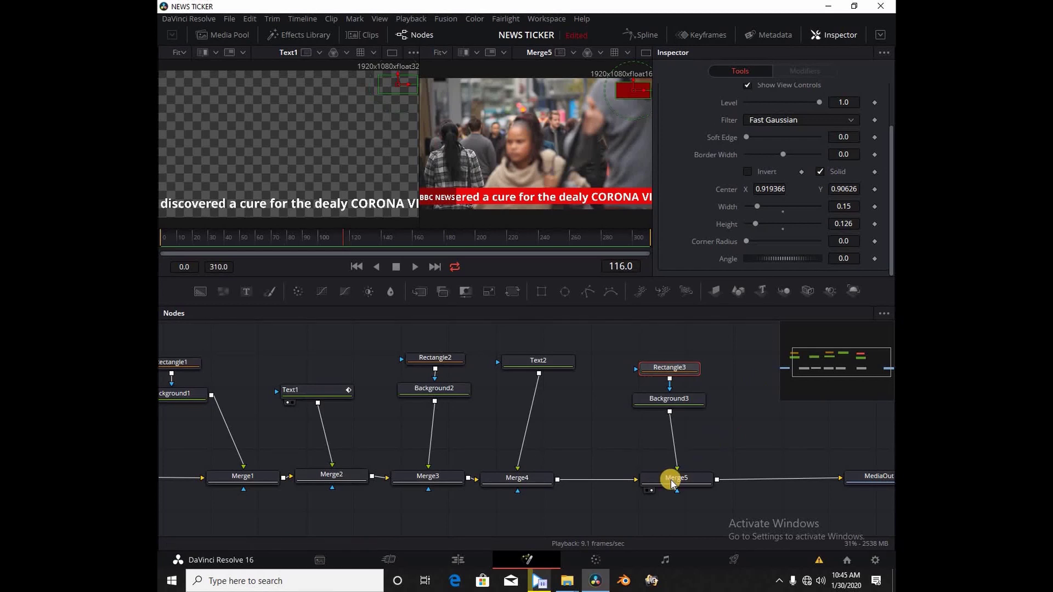
- Tidy Merge5 and its background nodes, then insert a pasted Merge6 before MediaOut1
drag(669, 482, 621, 477)
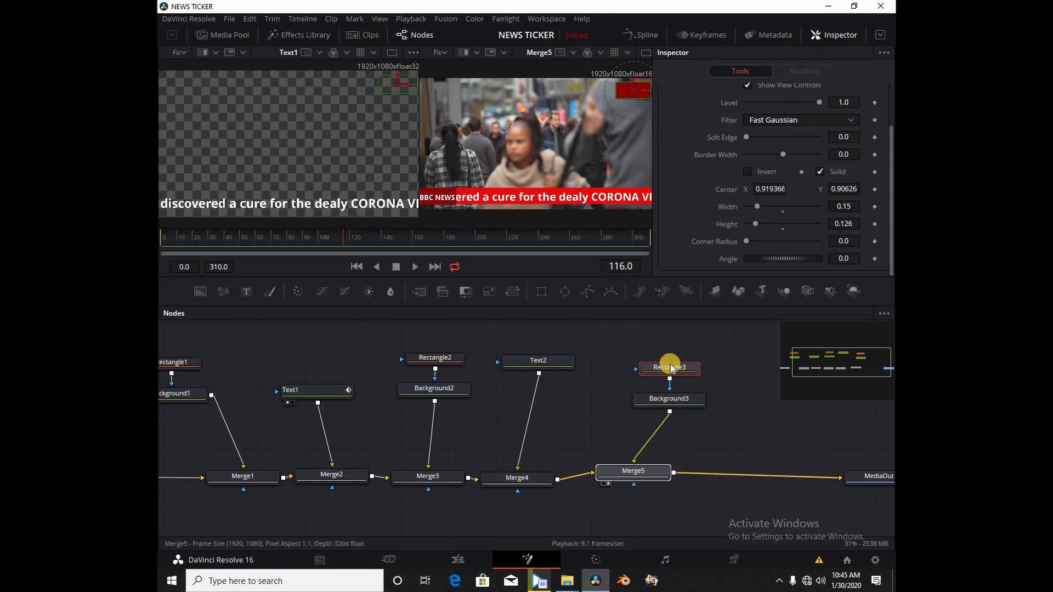
drag(712, 388, 628, 390)
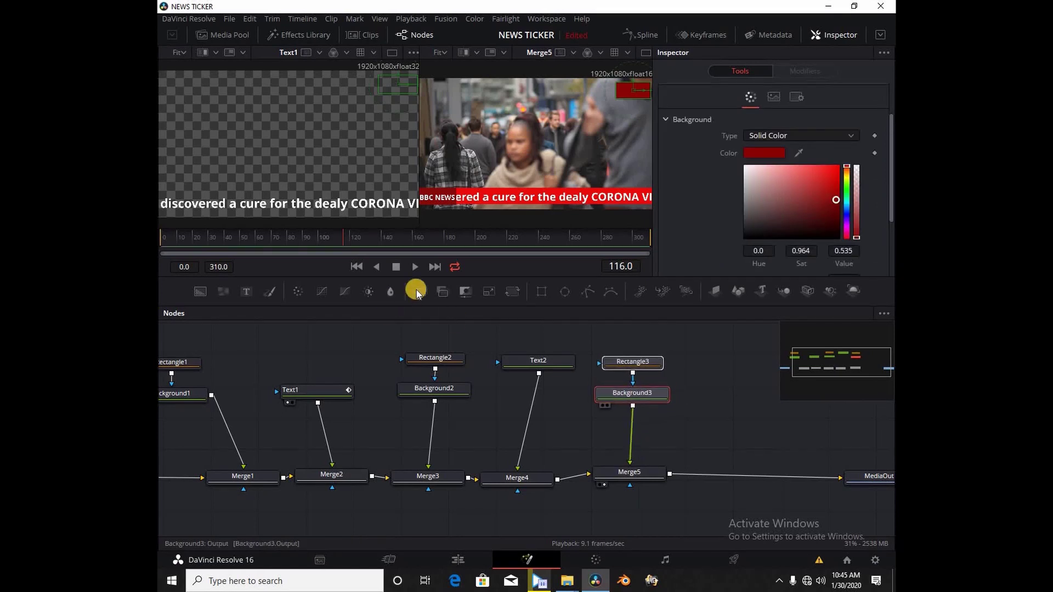
key(ctrl+v)
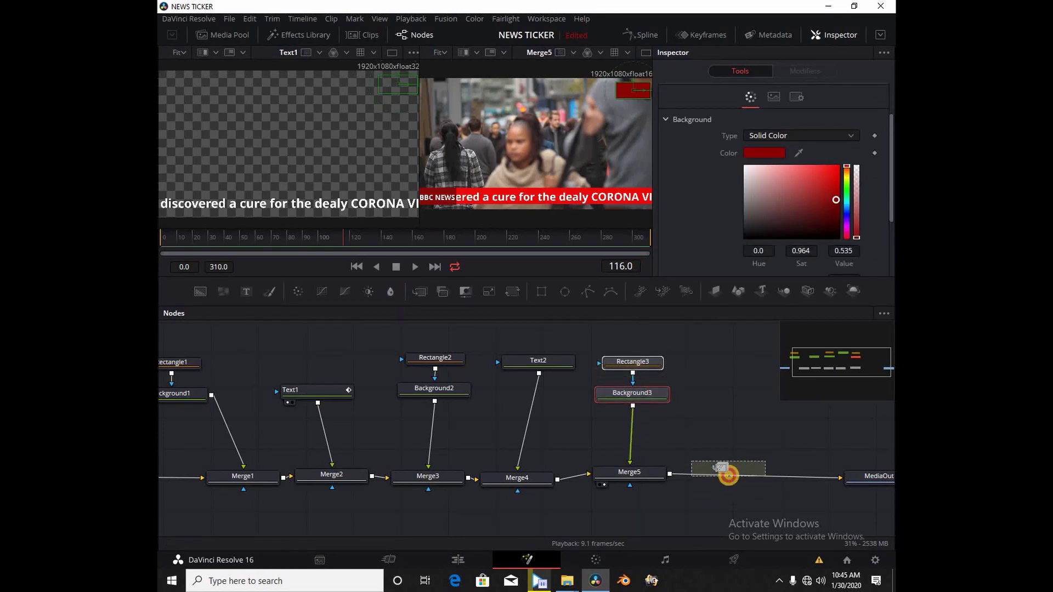
click(728, 477)
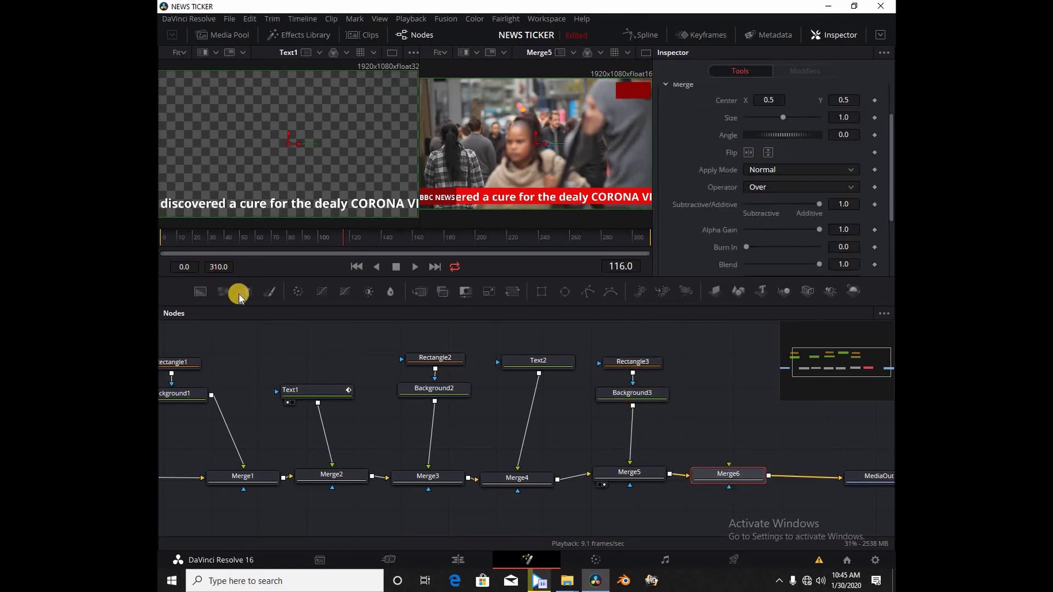
- Feed a Text3 node reading 'LIVE' into Merge6 and place it on the top-right red box
drag(472, 348, 756, 378)
drag(725, 485, 722, 470)
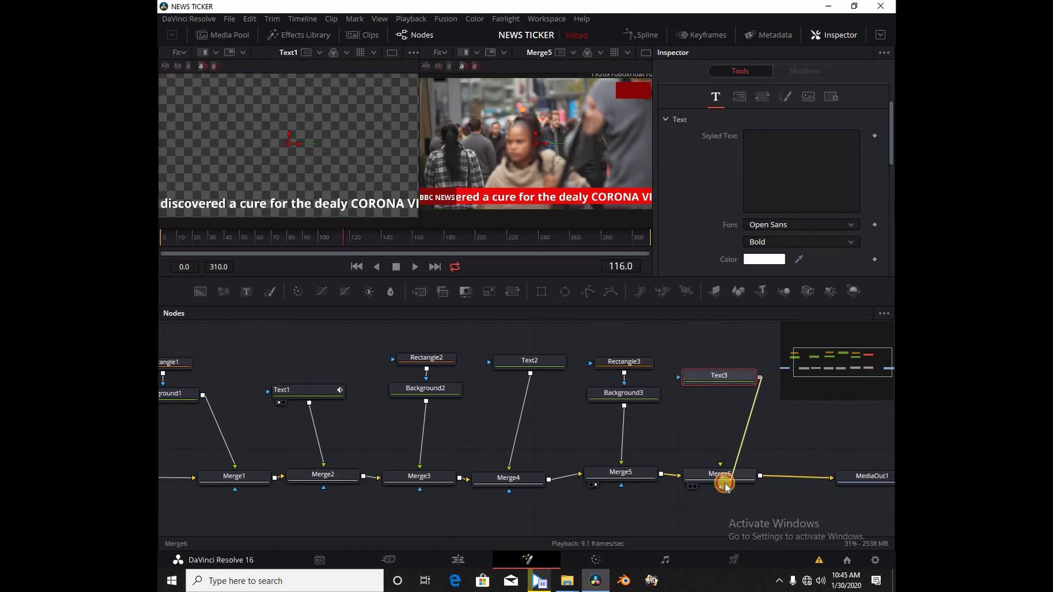
click(766, 156)
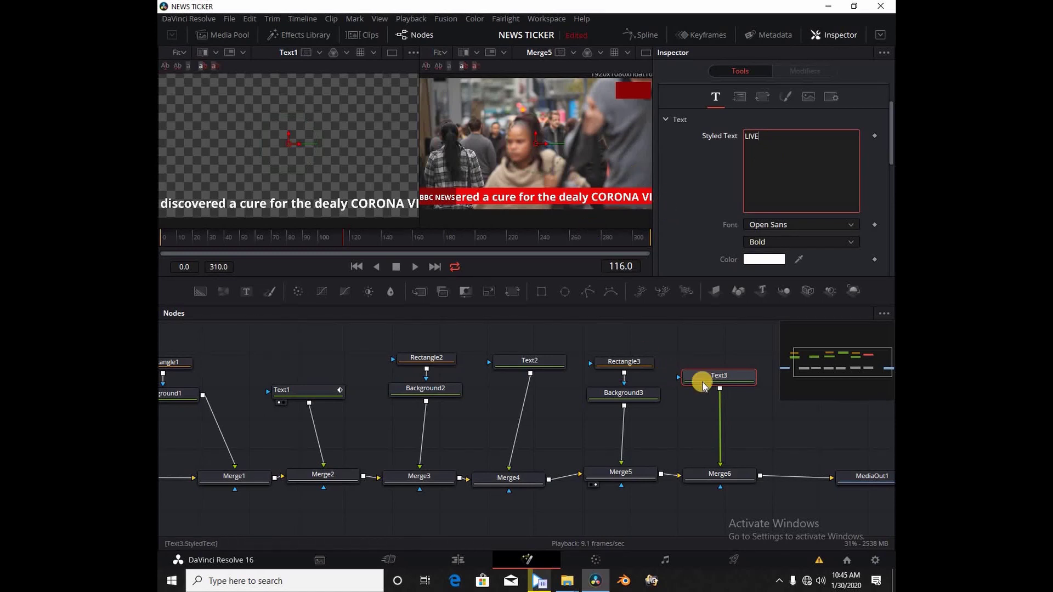
click(694, 487)
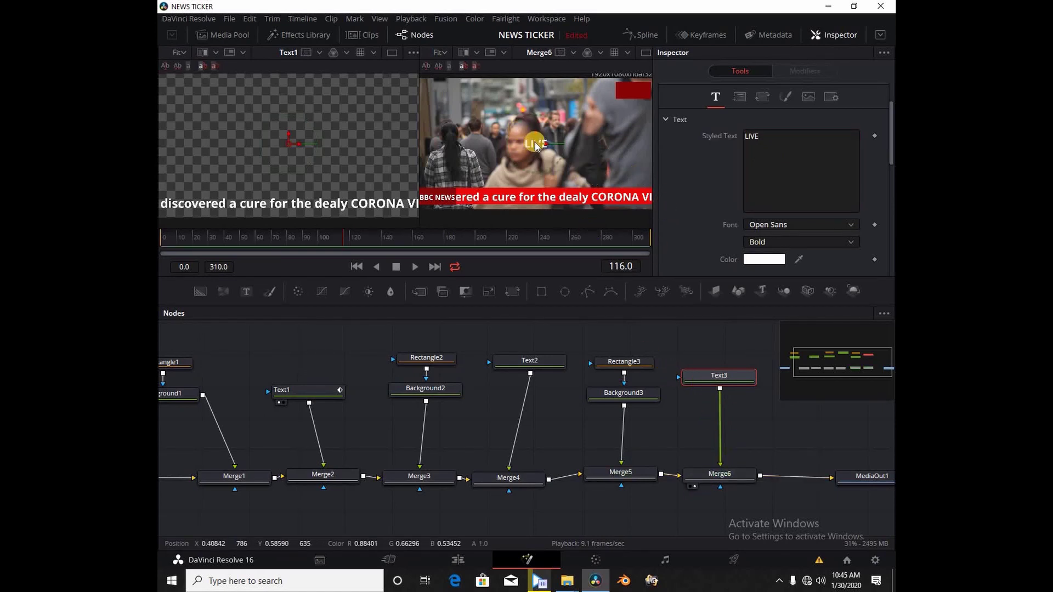
drag(537, 145, 637, 98)
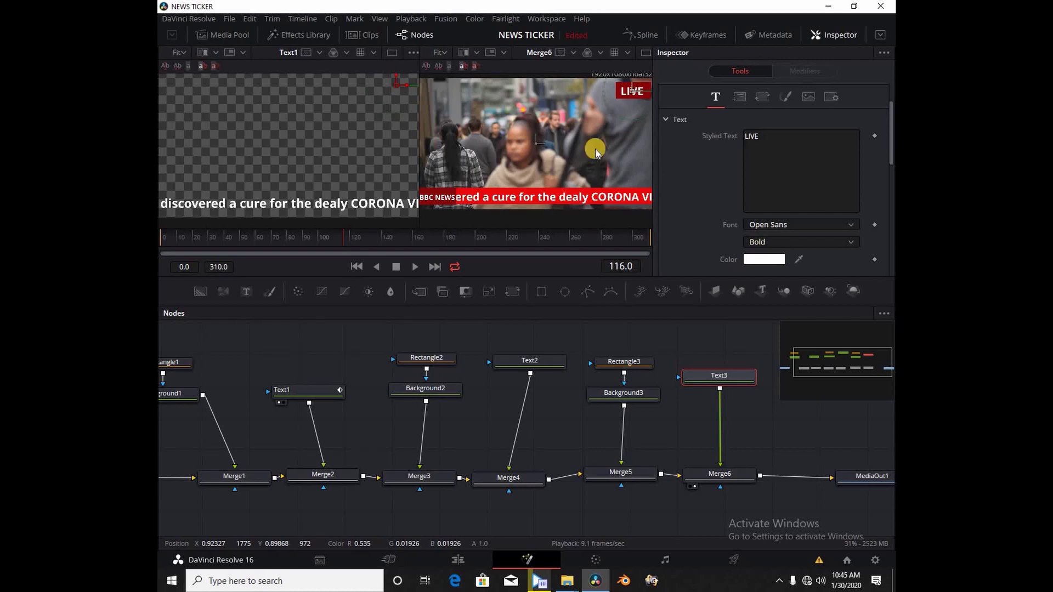
- Play the MediaOut1 output from the first frame and stop at frame 146
click(848, 492)
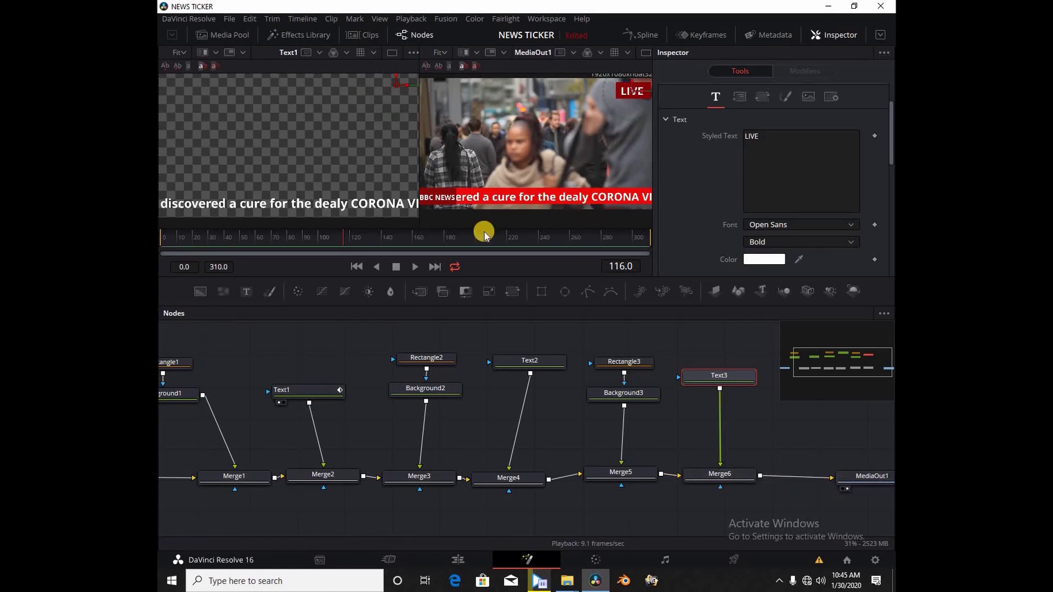
click(857, 482)
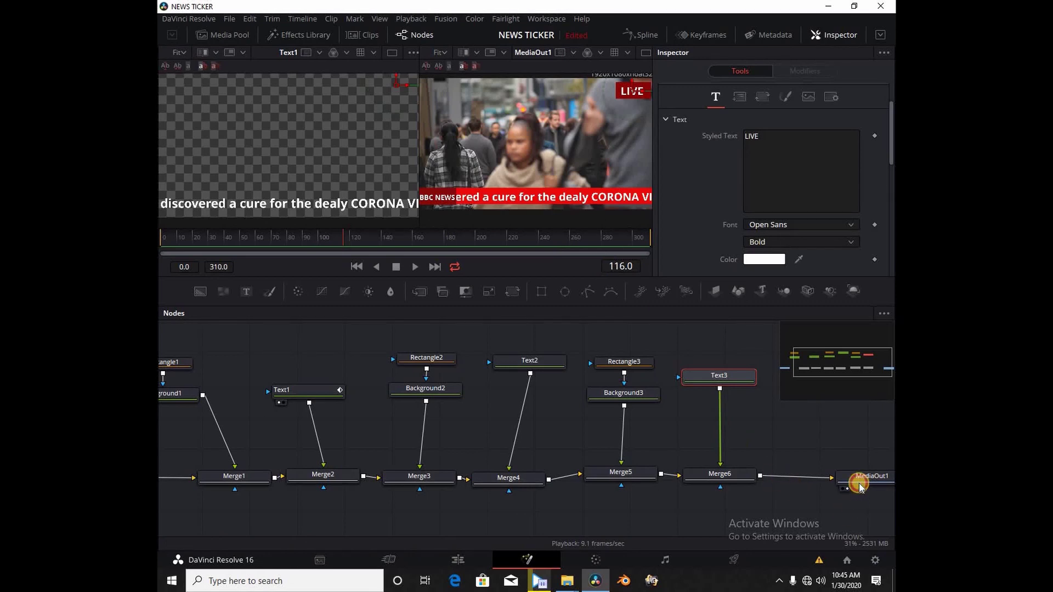
click(166, 241)
key(space)
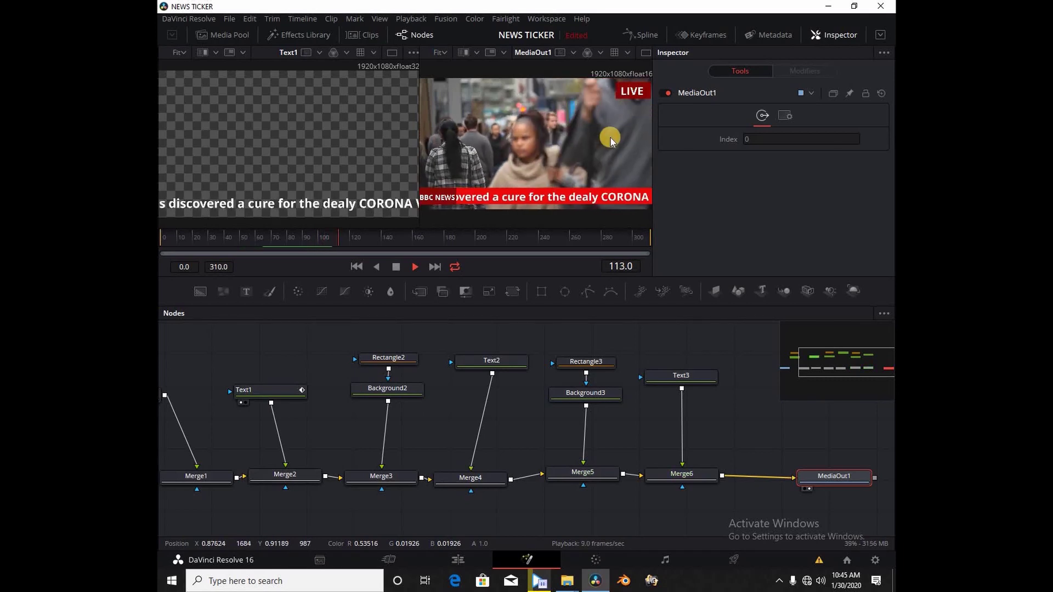
key(space)
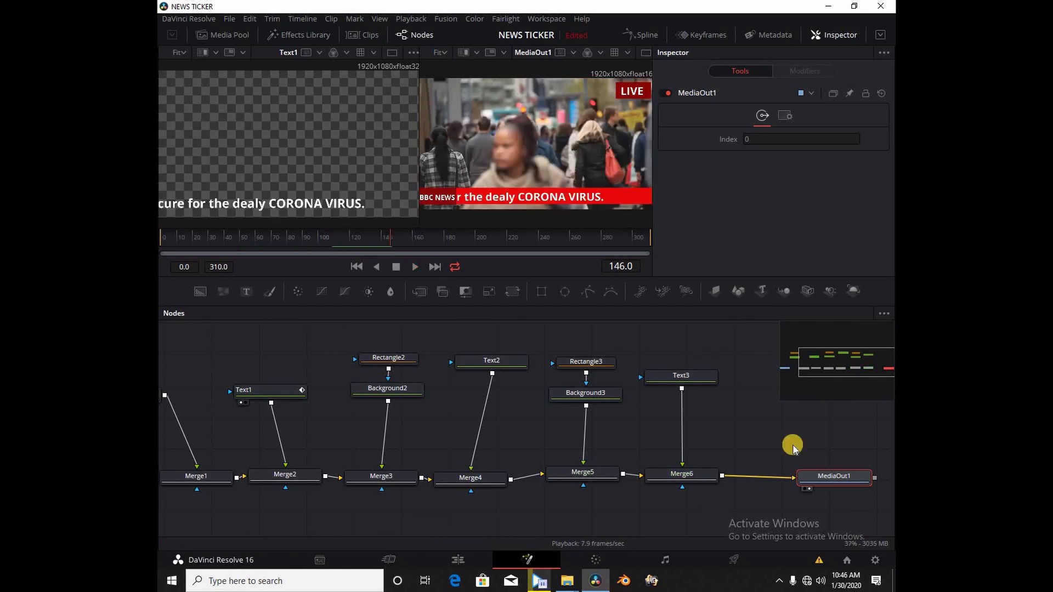